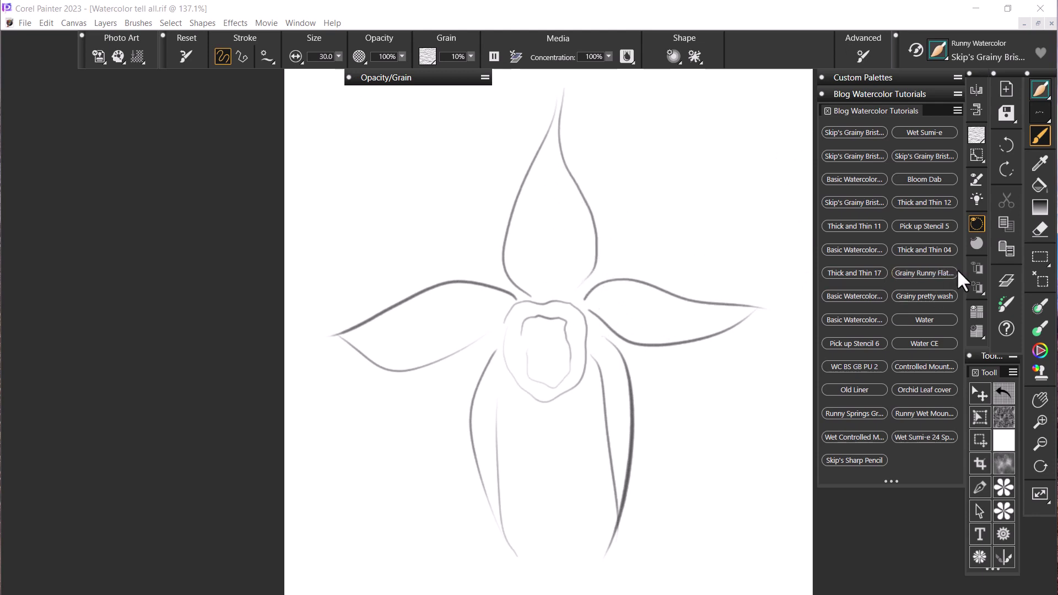
Step: Show the document's layers and hide Watercolor Layer 1 so the orchid sketch is out of the way
click(1007, 283)
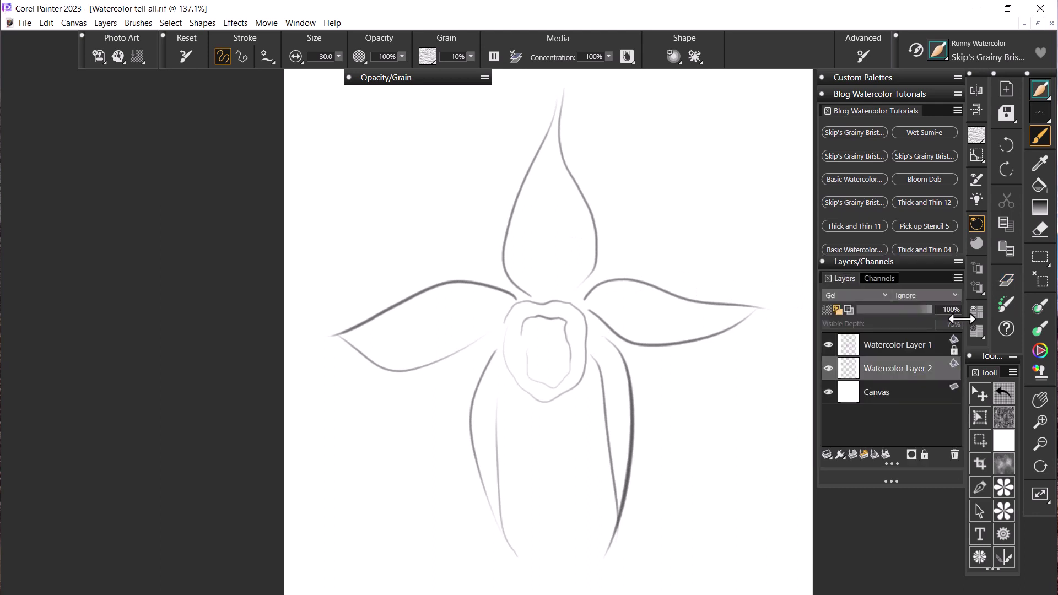
click(828, 365)
click(829, 367)
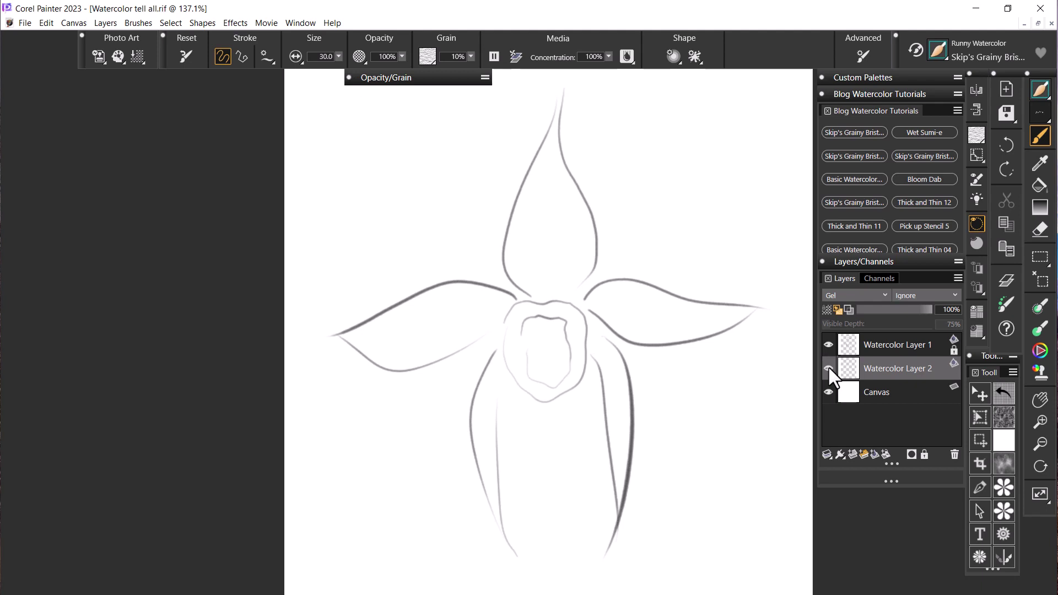
click(828, 344)
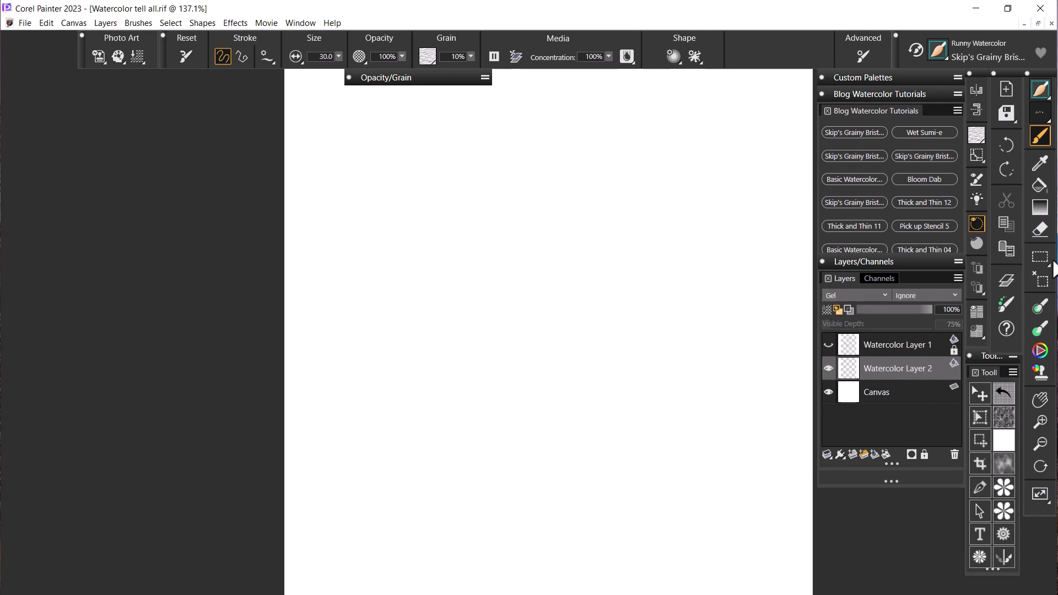
Step: Make three separate rectangular selections on the blank page: upper left, upper right and lower middle
click(1040, 257)
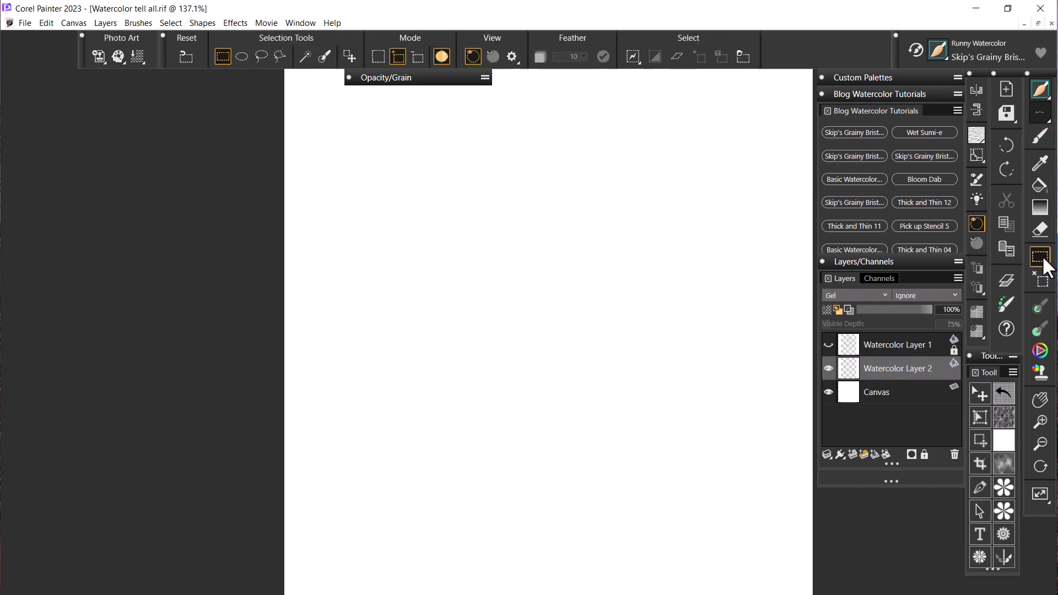
click(1043, 264)
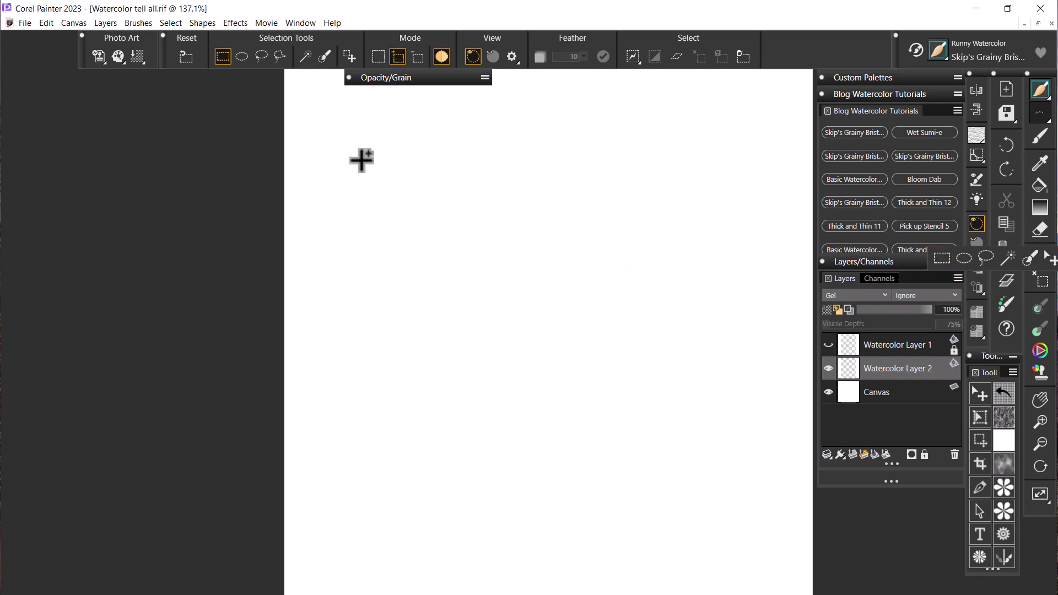
click(343, 138)
drag(340, 135, 489, 358)
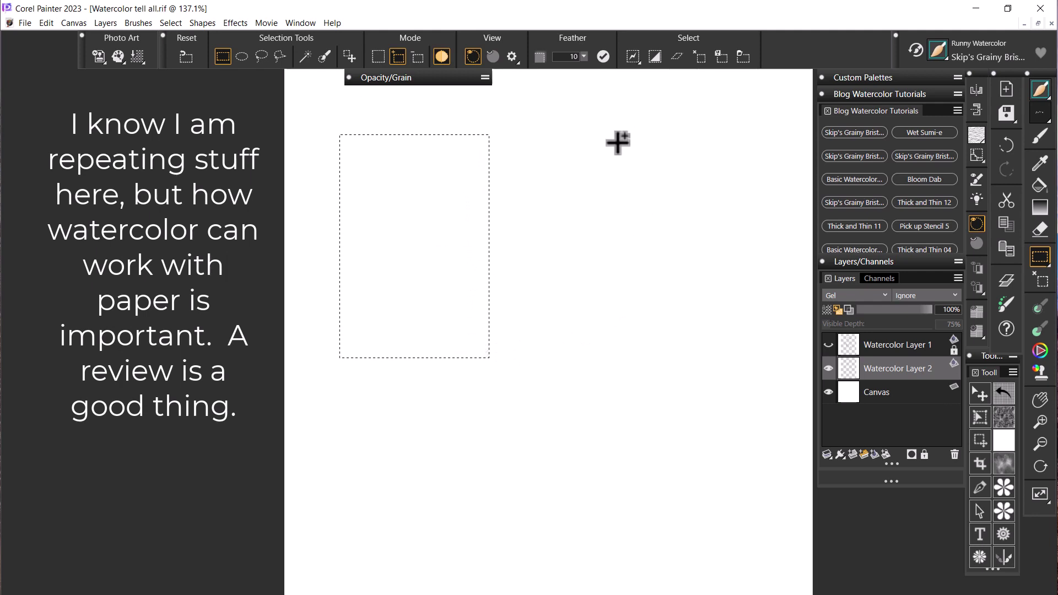
drag(616, 139, 763, 354)
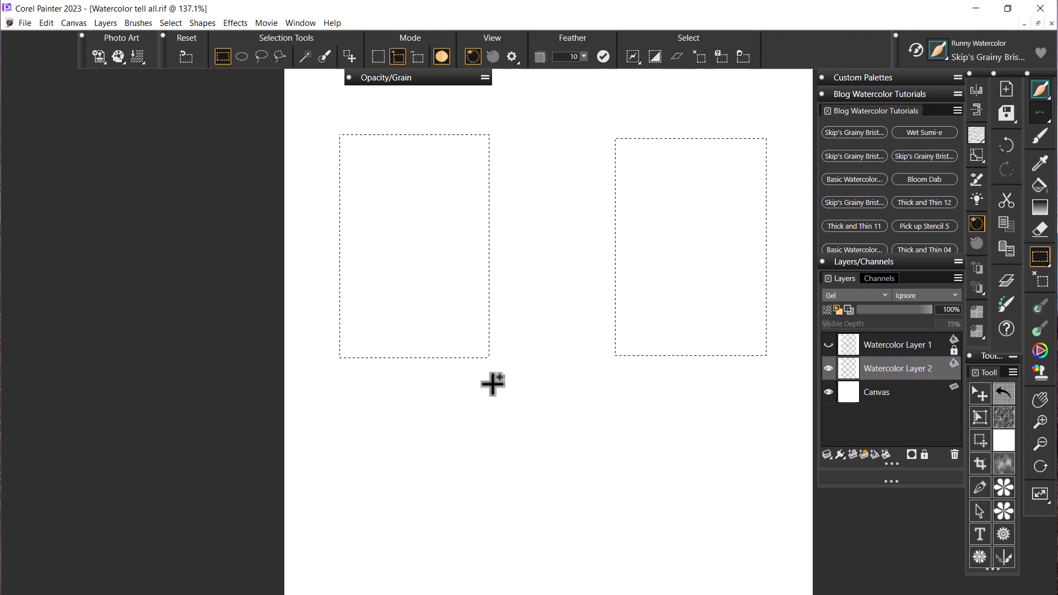
drag(490, 381, 632, 574)
Step: Save the selection as a new one named "3 Rectangles" and put the layer list away
click(170, 23)
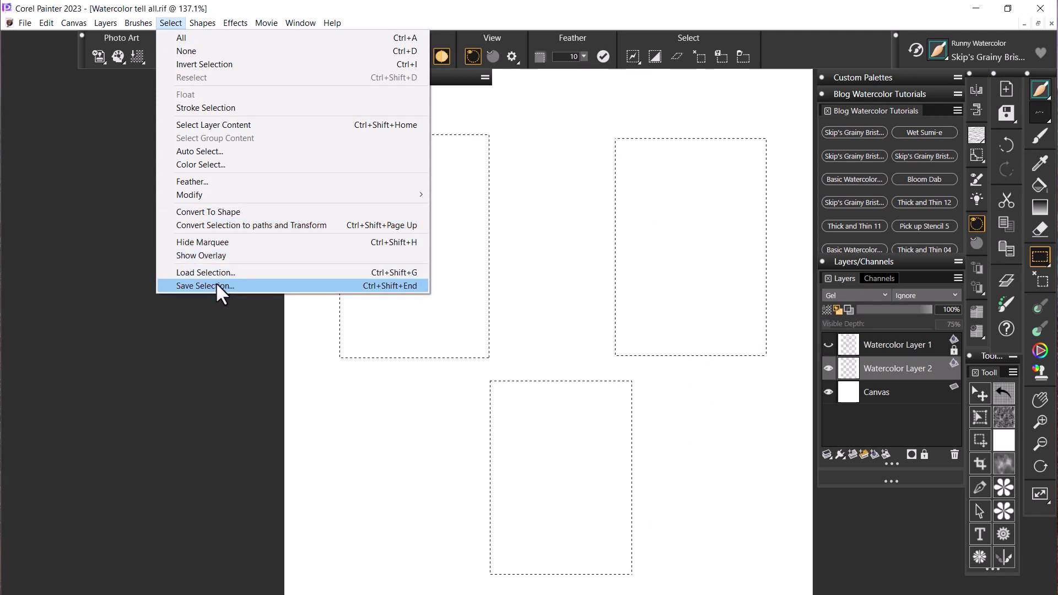
click(217, 284)
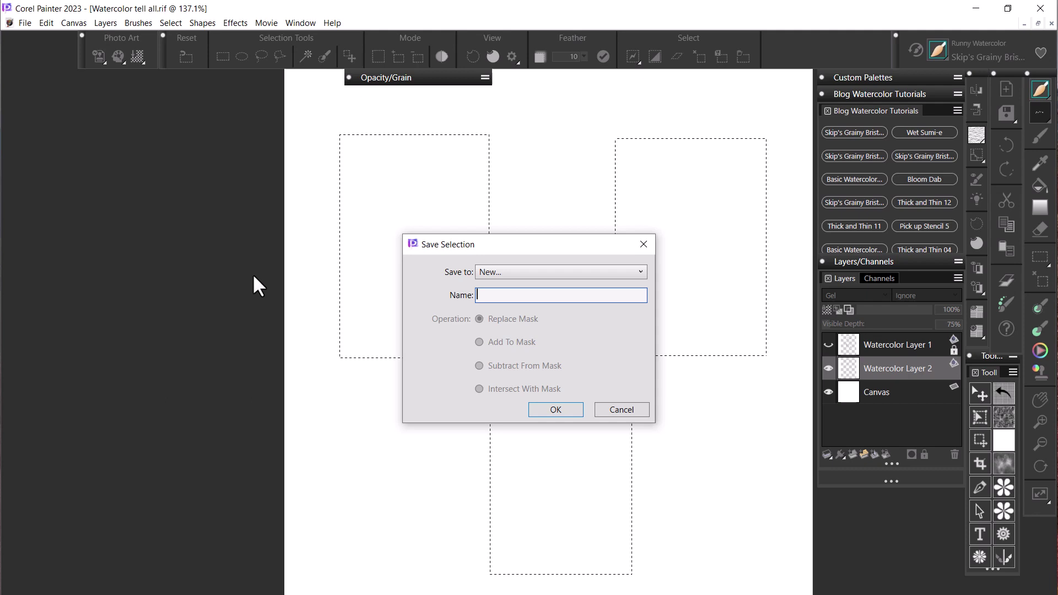
text(3 Rectangles)
click(559, 411)
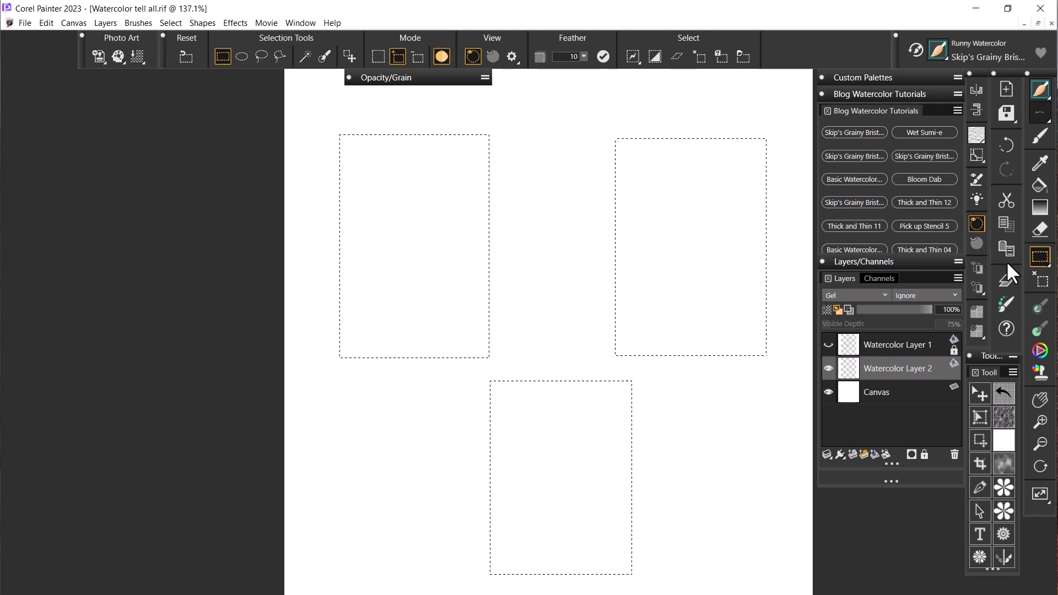
click(1009, 276)
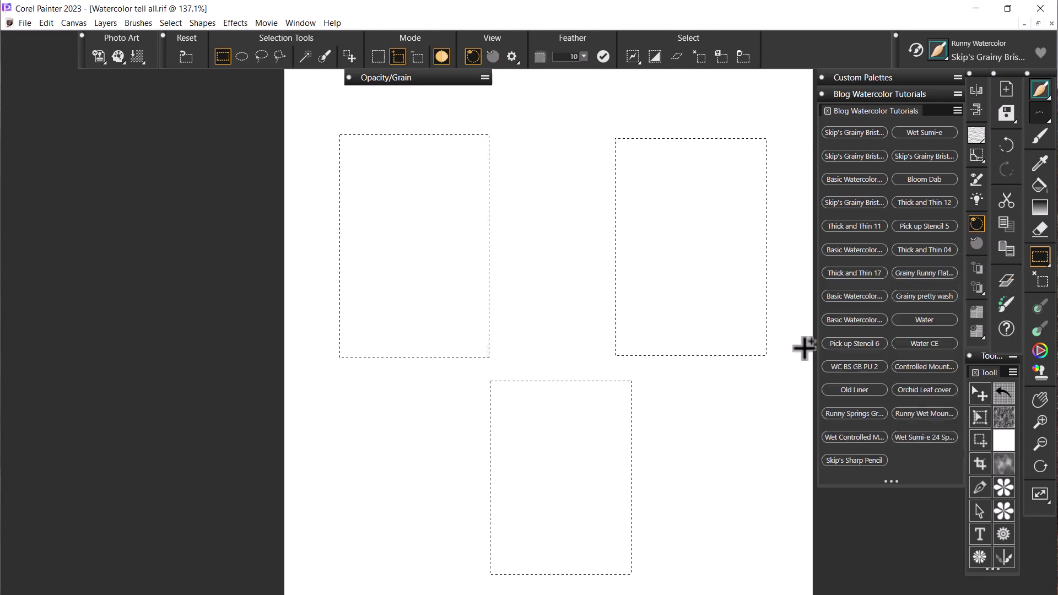
Step: Test the Wet Particles "Runny Wet Moun..." brush with green strokes across the upper-left rectangle, and undo the paint
click(1040, 136)
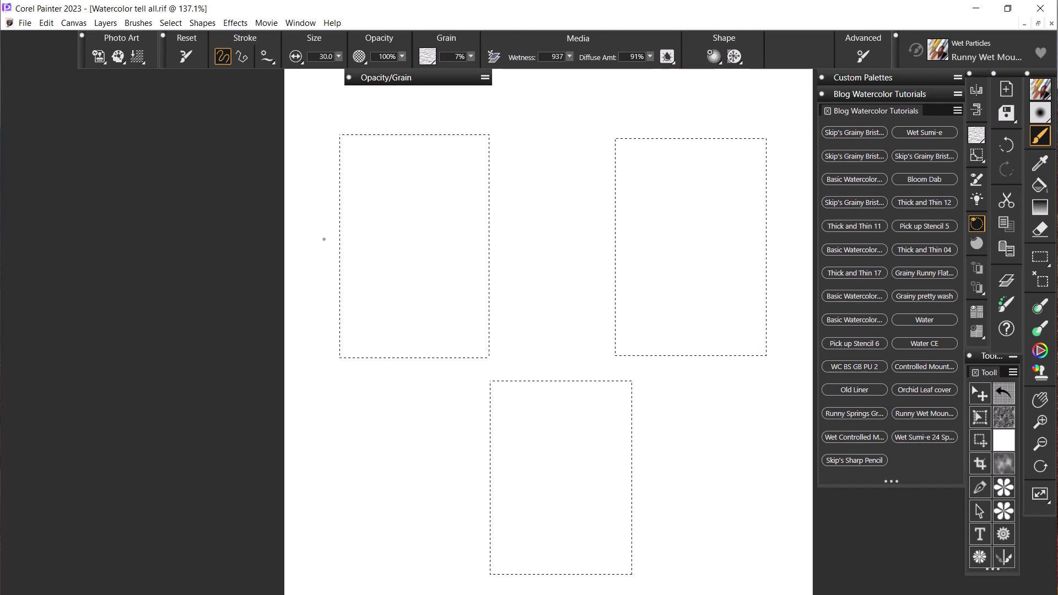
drag(331, 252, 309, 248)
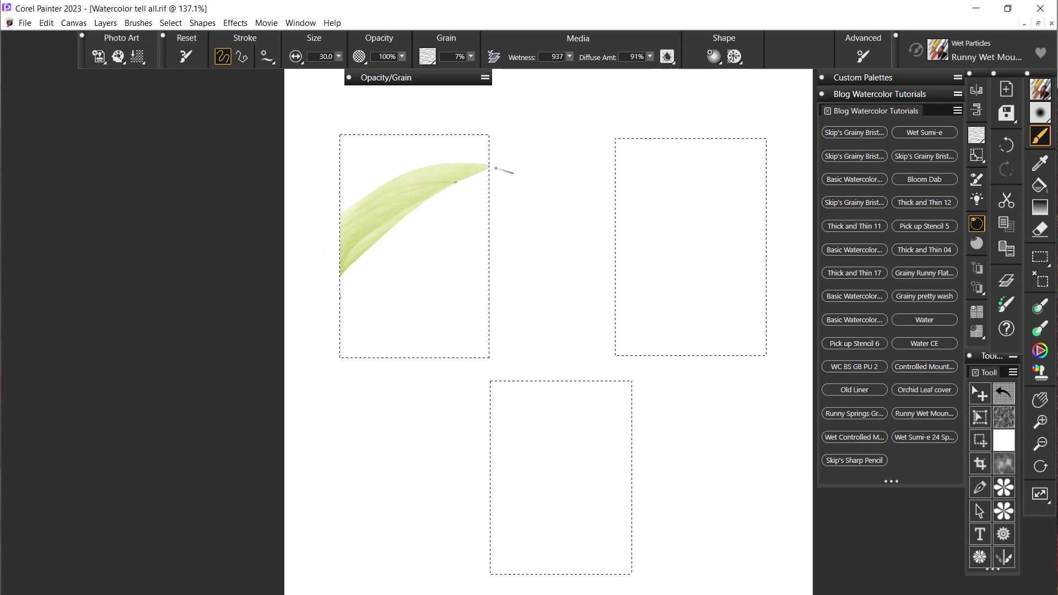
mouse_move(496, 168)
mouse_down()
mouse_move(516, 243)
mouse_move(473, 346)
mouse_up()
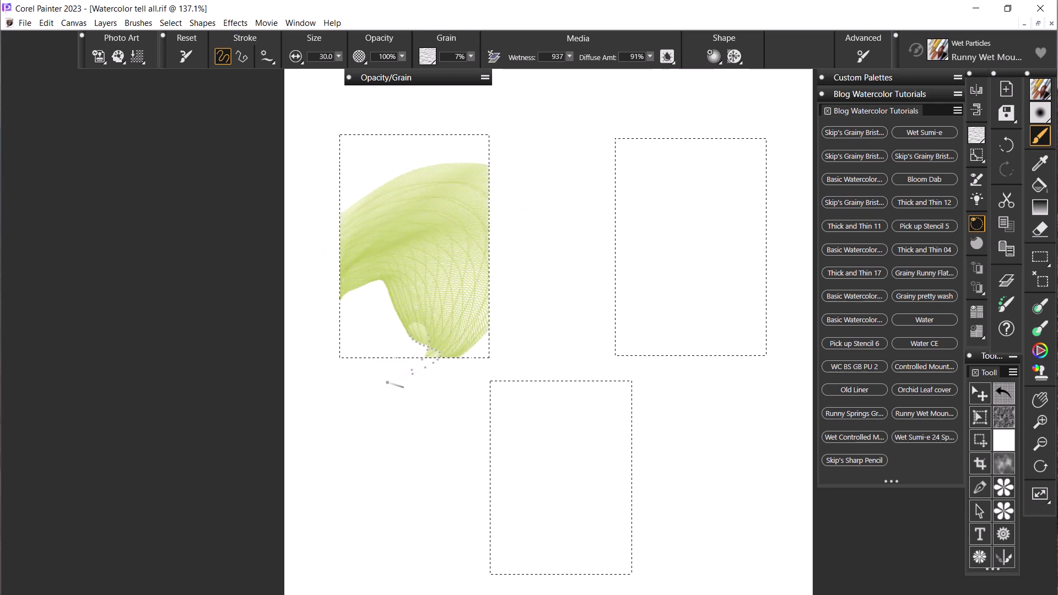
mouse_move(388, 381)
mouse_down()
mouse_move(295, 406)
mouse_move(266, 463)
mouse_move(274, 539)
mouse_move(297, 560)
mouse_up()
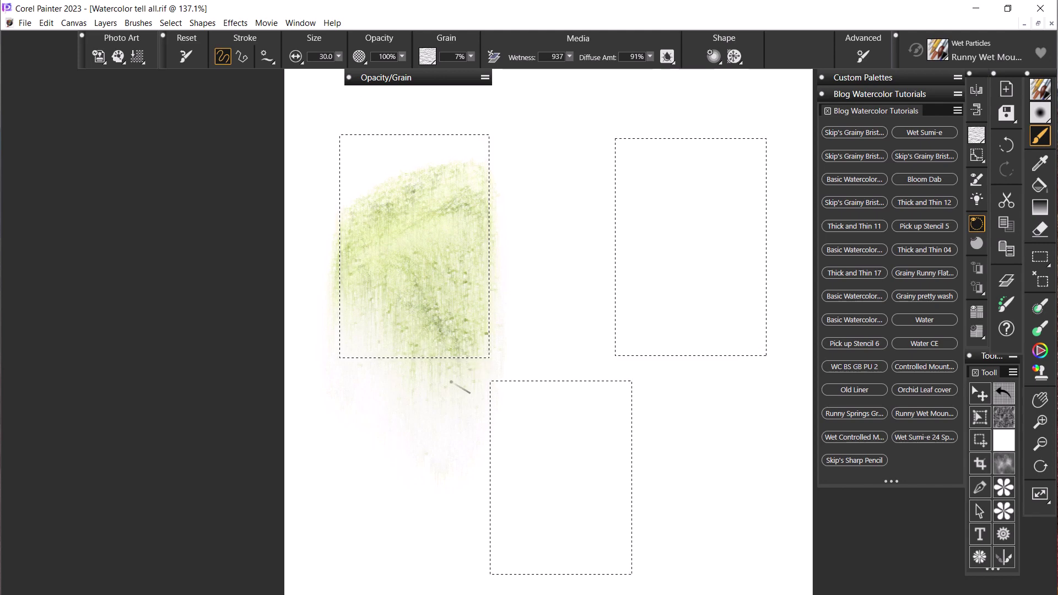
key(ctrl+z)
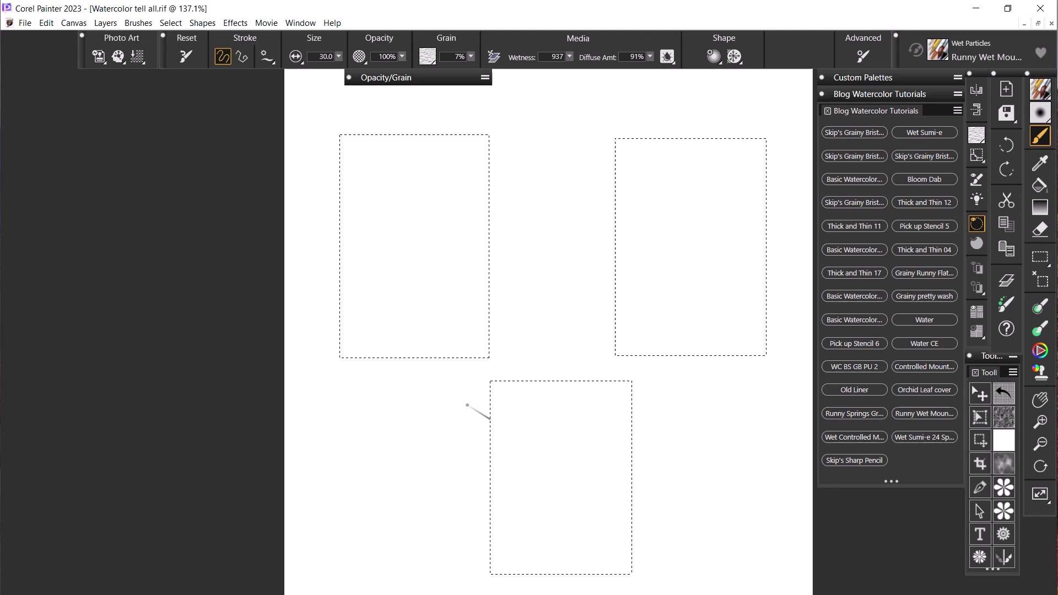
Step: Test a Skip's Grainy Bristle runny watercolor brush by covering the upper-left rectangle in green, and undo the paint
click(834, 166)
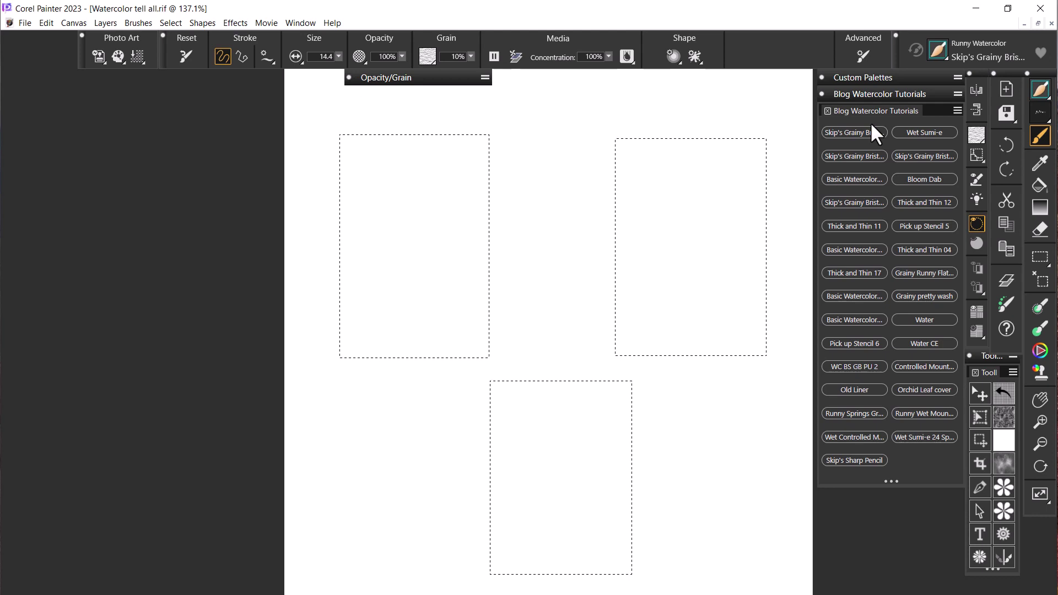
mouse_move(335, 160)
mouse_down()
mouse_move(377, 126)
mouse_move(421, 115)
mouse_move(463, 138)
mouse_move(420, 177)
mouse_move(449, 189)
mouse_move(420, 220)
mouse_move(479, 205)
mouse_move(444, 233)
mouse_move(448, 255)
mouse_move(356, 339)
mouse_move(430, 329)
mouse_move(496, 299)
mouse_move(430, 362)
mouse_move(460, 362)
mouse_up()
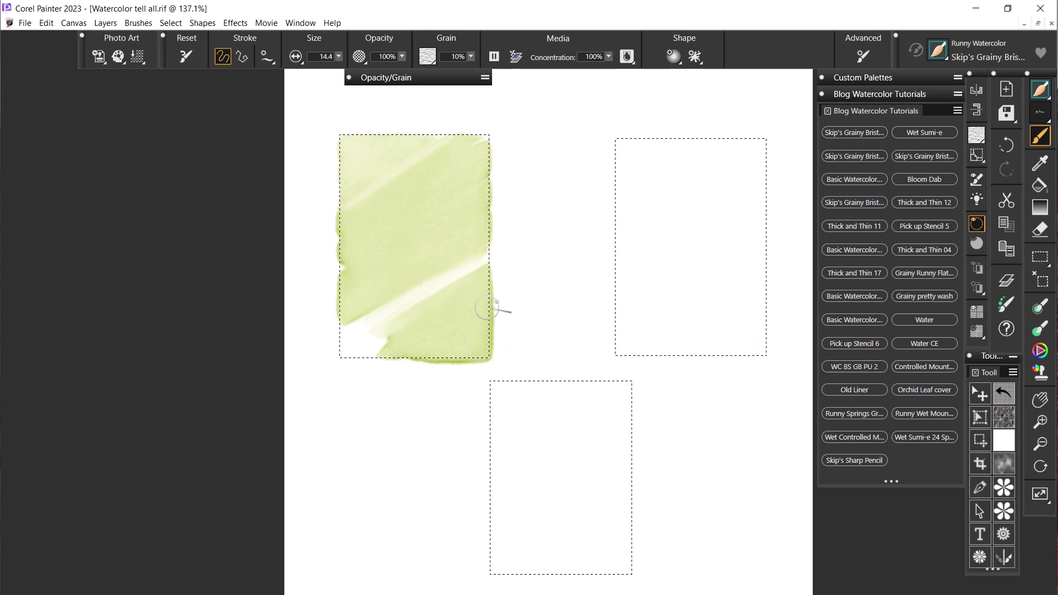
key(ctrl+z)
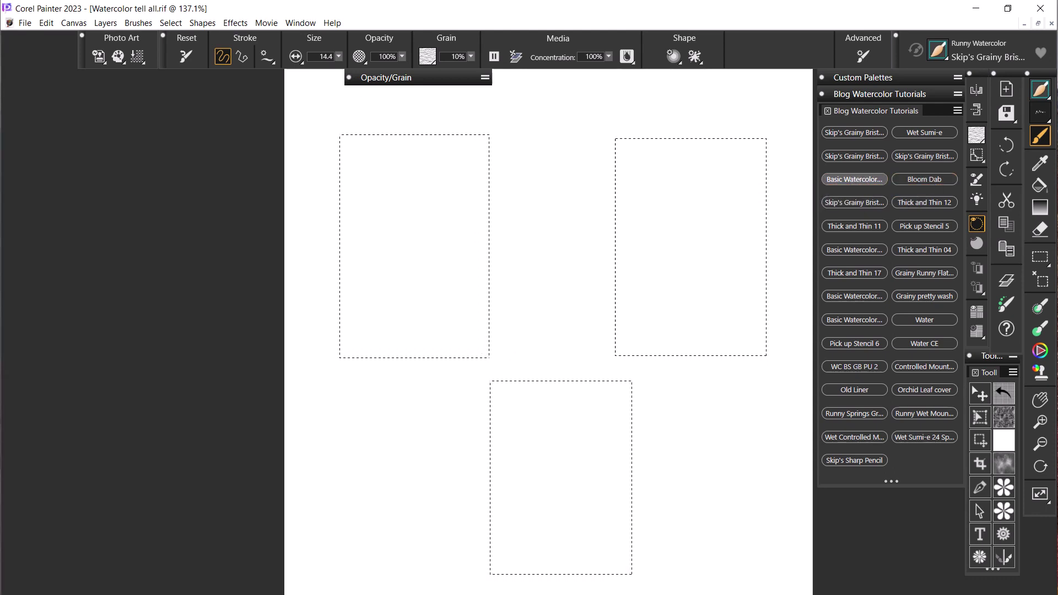
Step: Paint a green wash over the lower part of the upper-left rectangle with the Basic Watercolor brush, undoing the first full fill
click(854, 179)
mouse_move(353, 160)
mouse_down()
mouse_move(394, 118)
mouse_move(439, 146)
mouse_move(345, 239)
mouse_move(329, 276)
mouse_move(496, 217)
mouse_move(371, 345)
mouse_move(413, 346)
mouse_move(483, 324)
mouse_move(426, 402)
mouse_up()
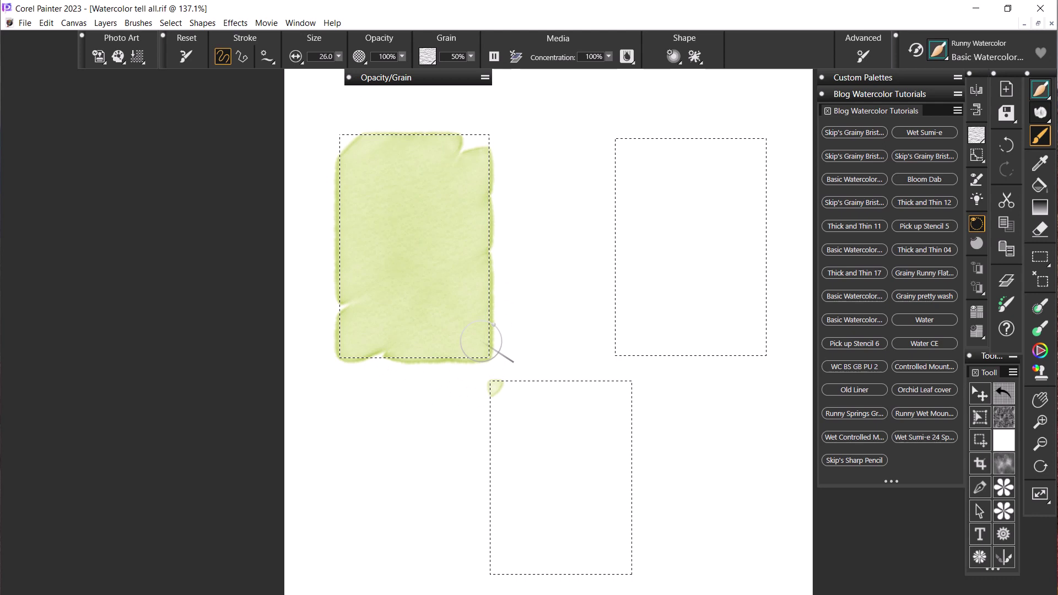
key(ctrl+z)
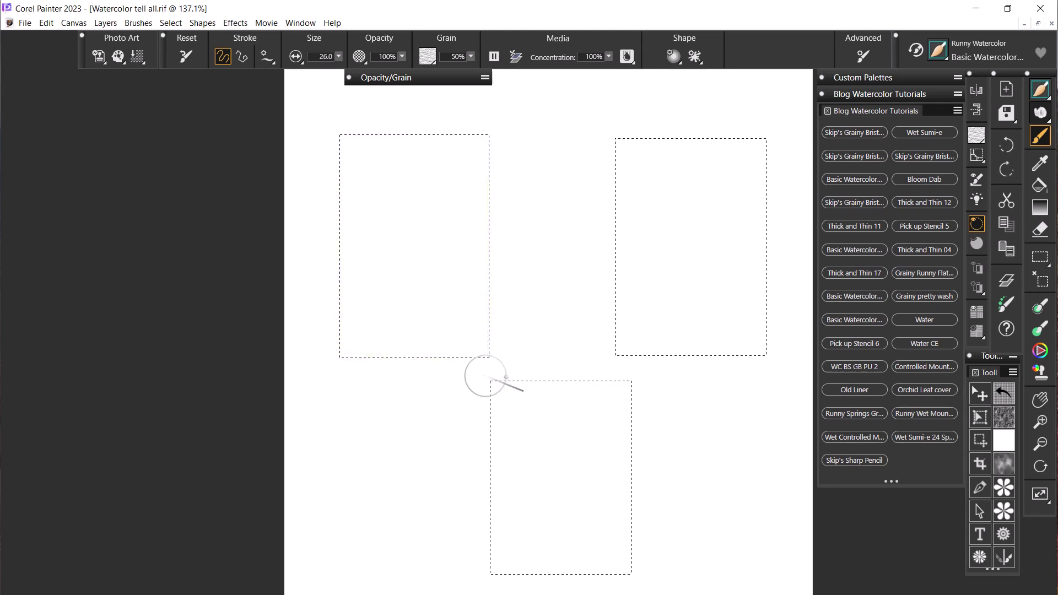
mouse_move(349, 269)
mouse_down()
mouse_move(468, 228)
mouse_move(326, 289)
mouse_move(496, 224)
mouse_move(390, 279)
mouse_move(328, 337)
mouse_move(508, 273)
mouse_move(425, 356)
mouse_move(463, 355)
mouse_move(408, 360)
mouse_up()
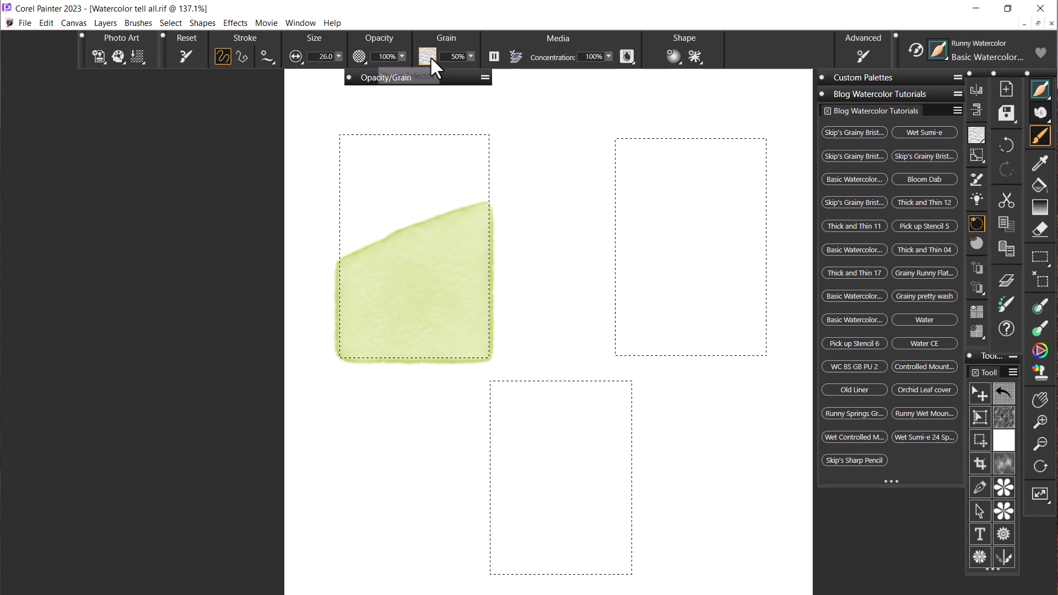
Step: Change the paper texture to Basic Paper with scale 25%, contrast 311% and brightness 16%
click(432, 59)
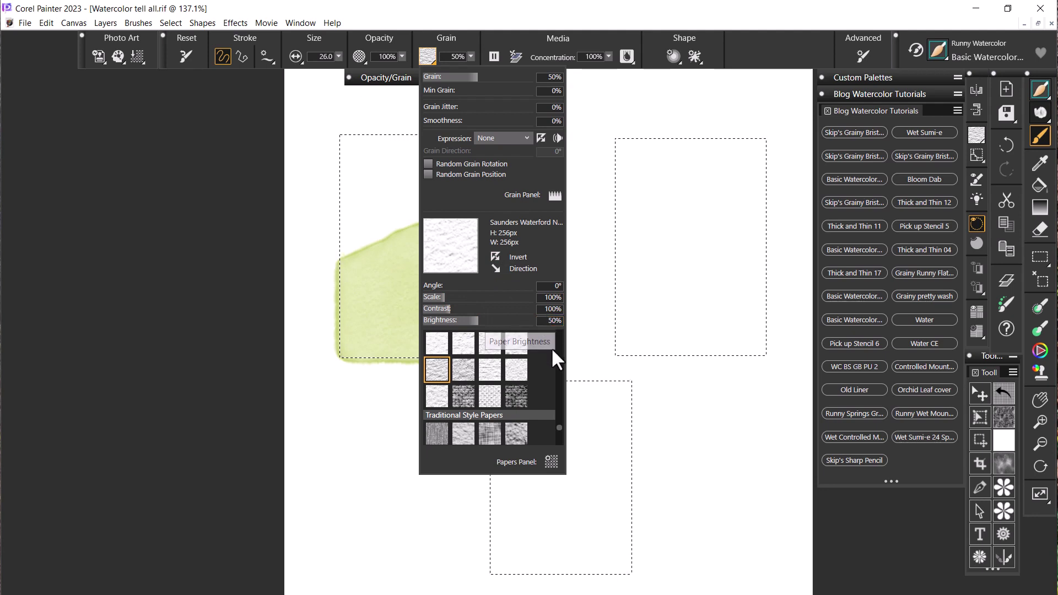
drag(560, 429, 566, 331)
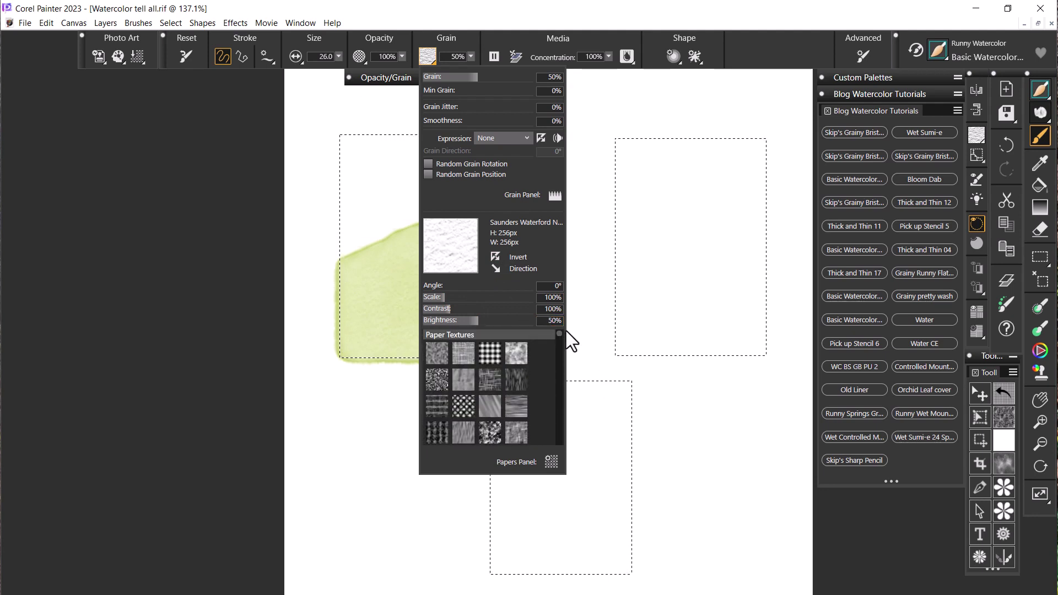
click(441, 350)
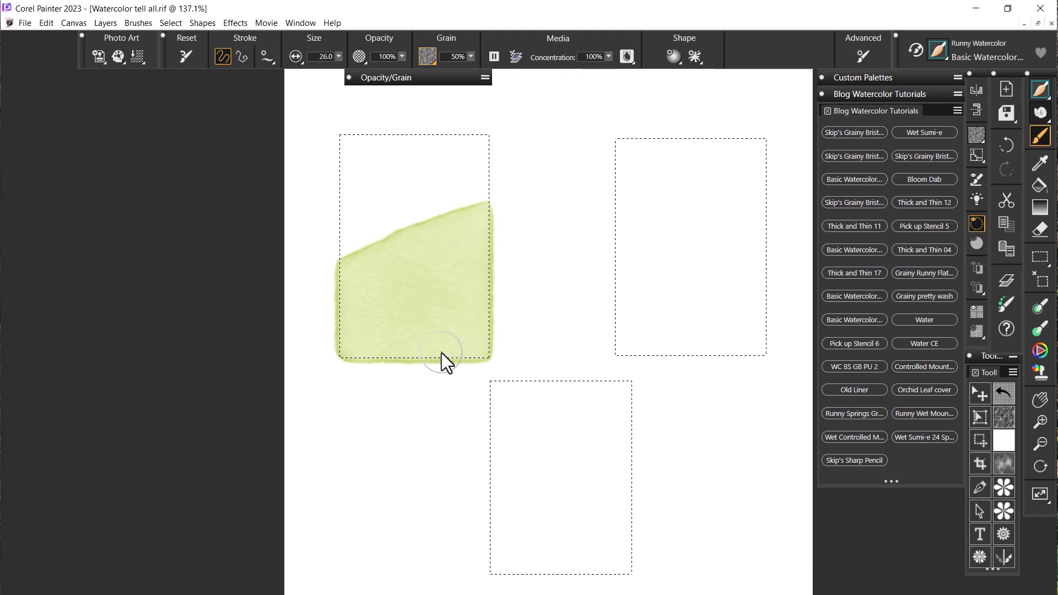
click(431, 62)
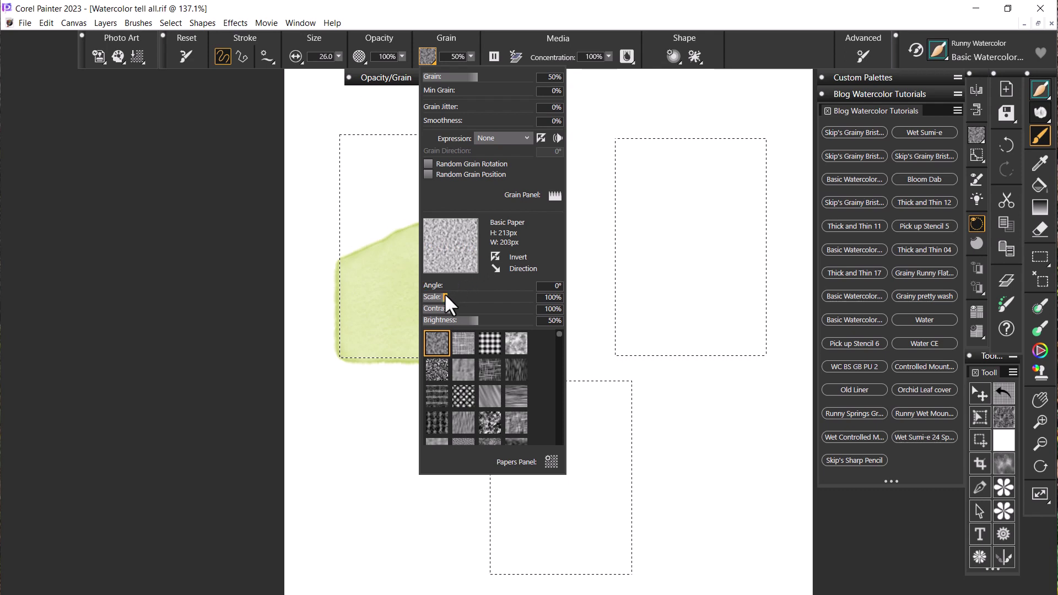
drag(445, 297, 439, 318)
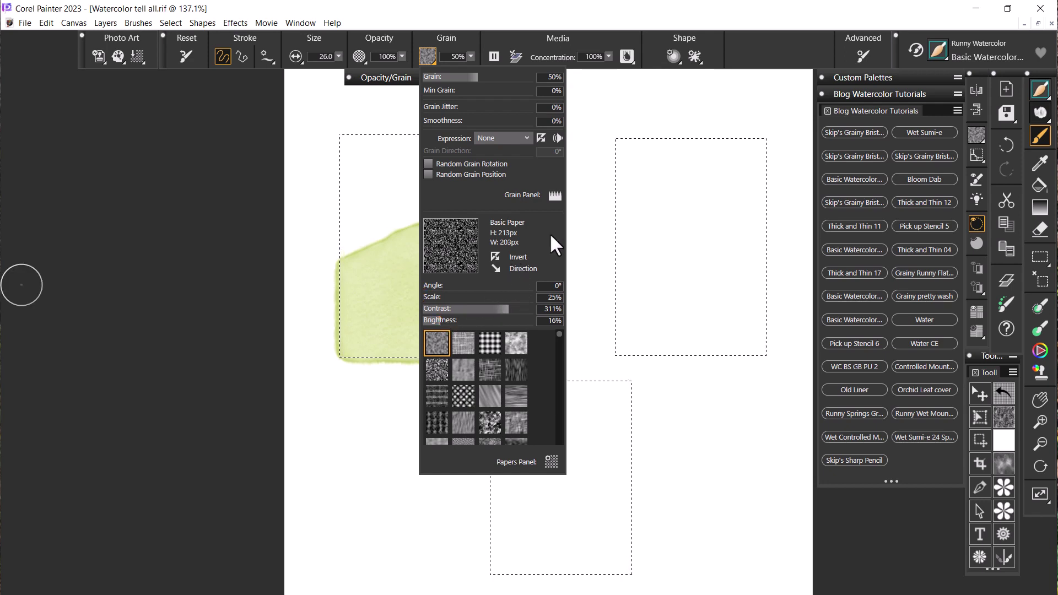
click(869, 526)
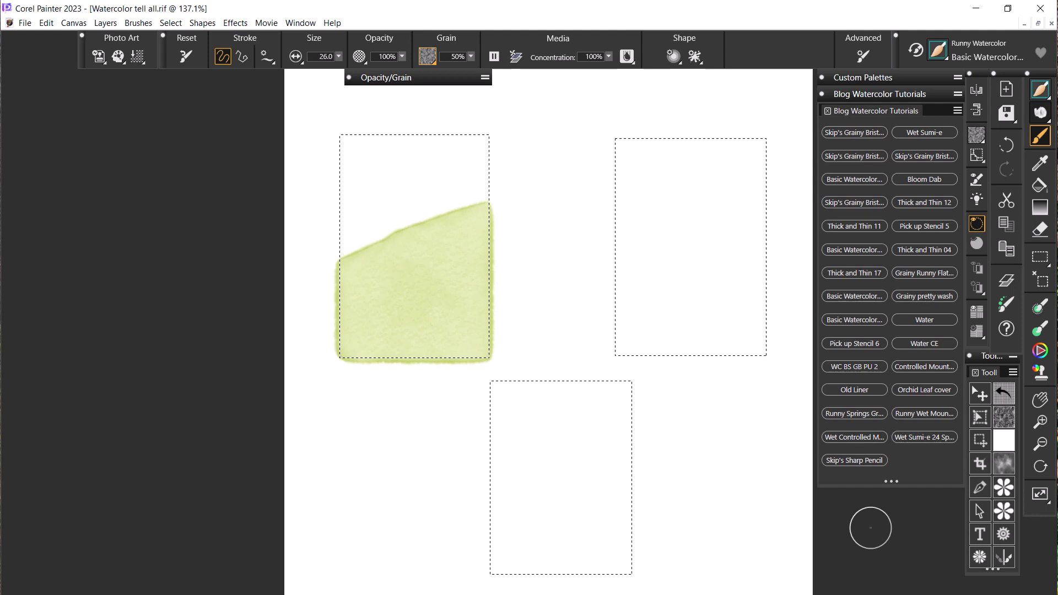
Step: Try a green wash on the adjusted Basic Paper in the upper-right rectangle, and remove the paint
mouse_move(612, 231)
mouse_down()
mouse_move(792, 170)
mouse_move(662, 236)
mouse_move(610, 279)
mouse_move(675, 274)
mouse_up()
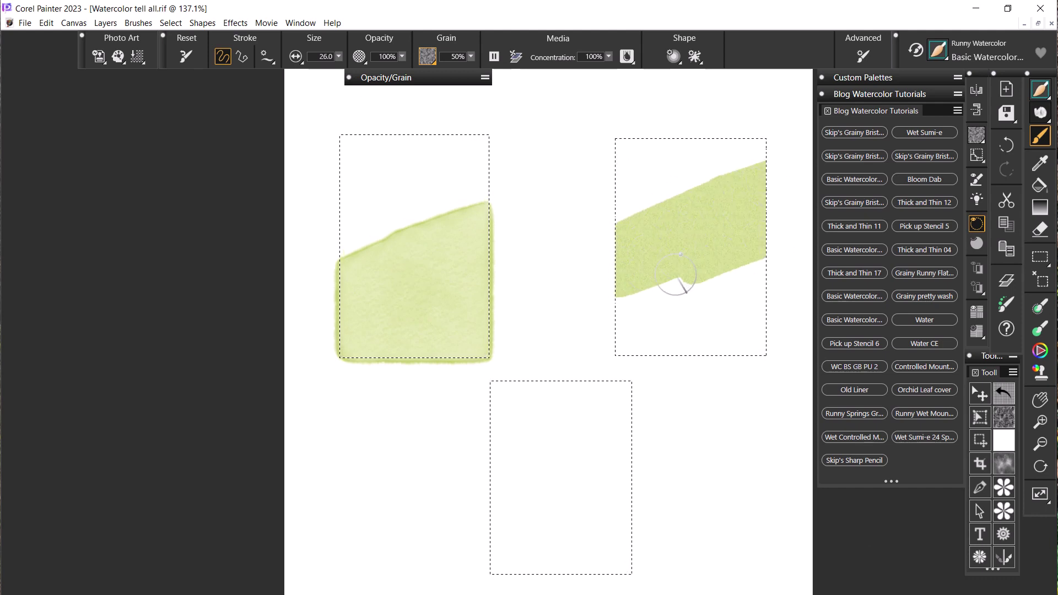
drag(626, 303, 680, 318)
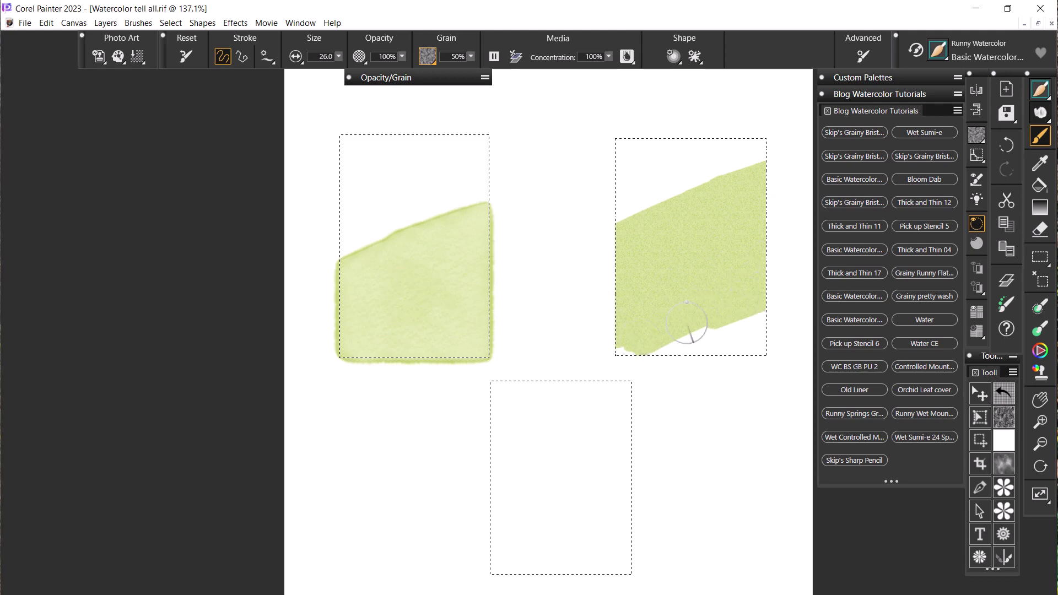
mouse_move(712, 352)
mouse_down()
mouse_move(746, 359)
mouse_move(767, 338)
mouse_up()
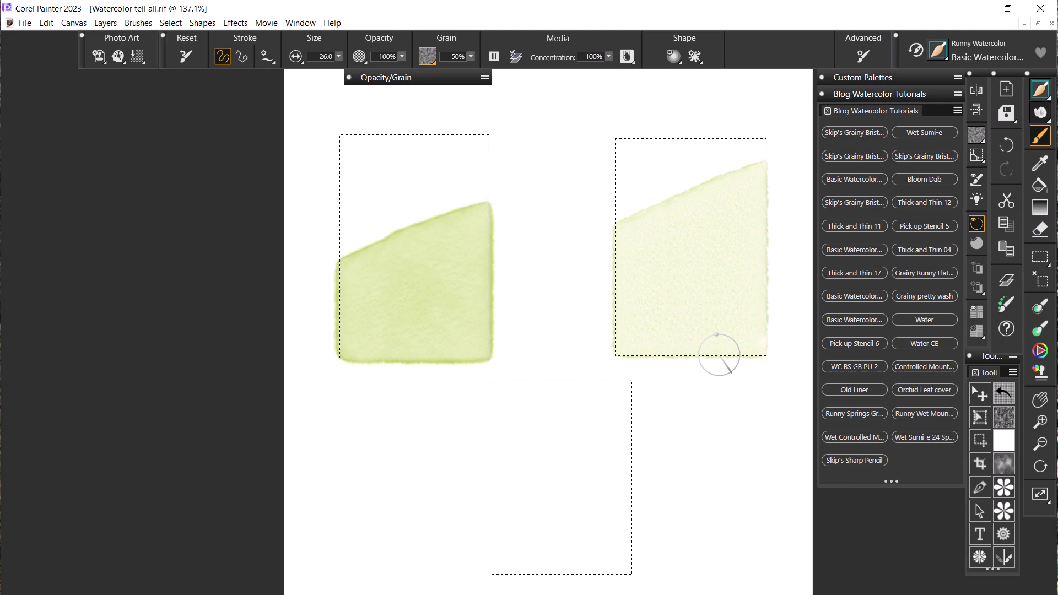
key(Delete)
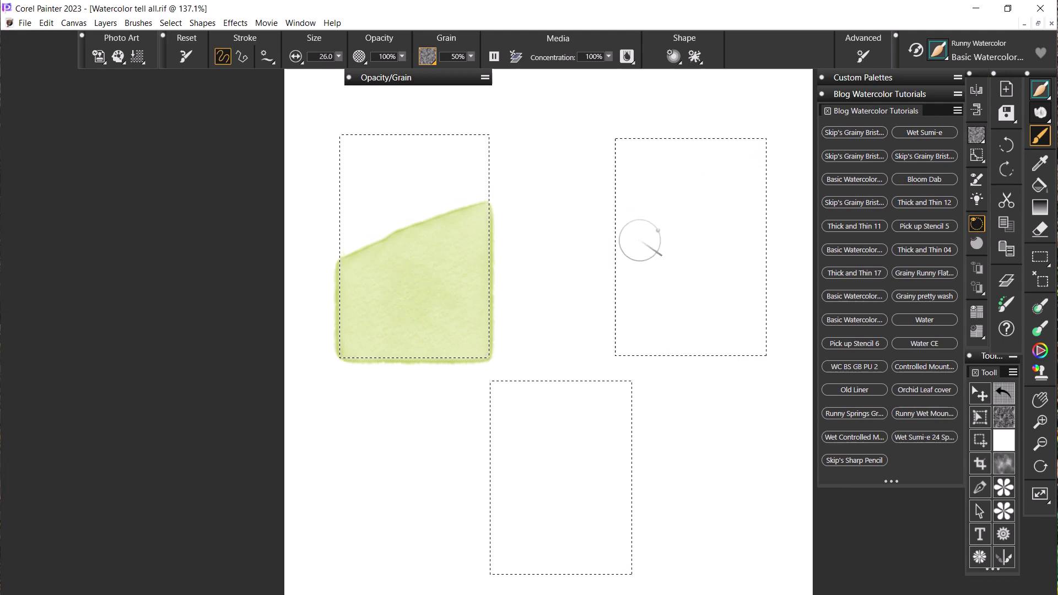
Step: Repaint the green wash over the lower part of the upper-right rectangle and undo it
mouse_move(625, 254)
mouse_down()
mouse_move(733, 207)
mouse_move(777, 210)
mouse_move(757, 237)
mouse_move(761, 253)
mouse_move(666, 325)
mouse_up()
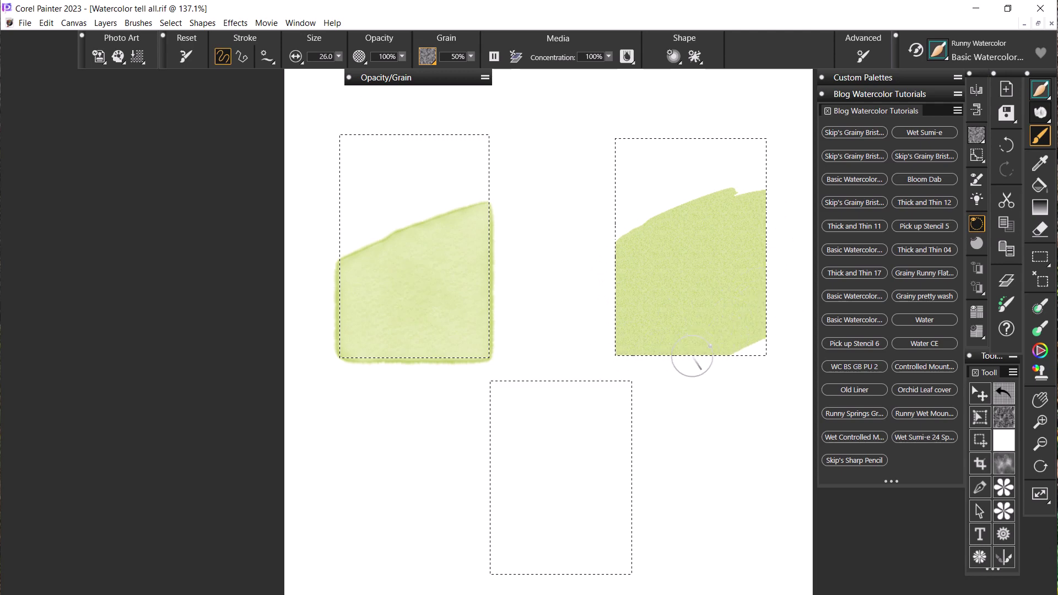
drag(751, 343, 756, 366)
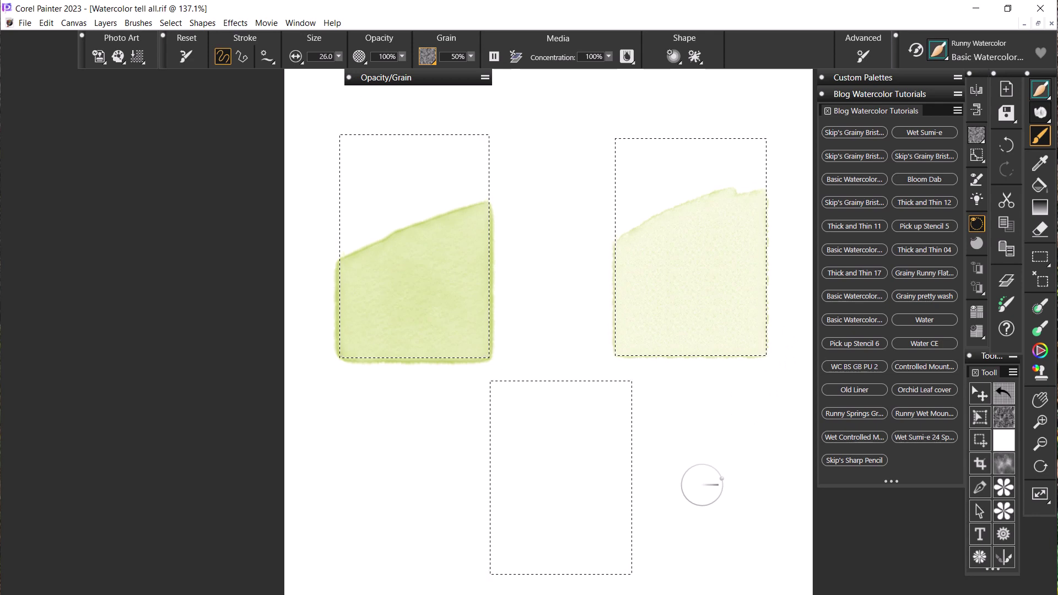
key(ctrl+z)
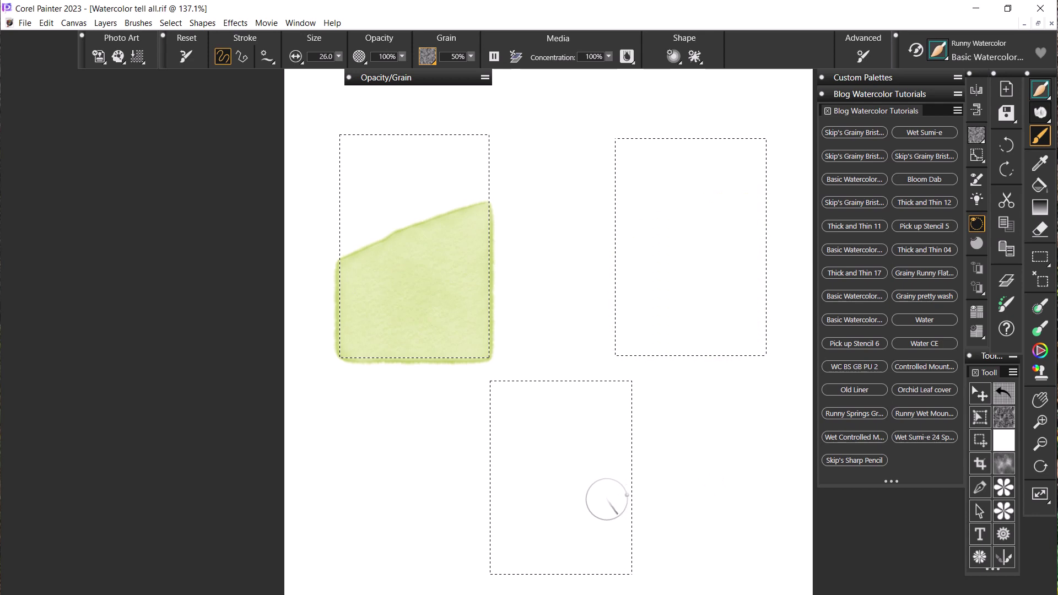
Step: Choose the Concrete paper texture from the paper library for the current brush
click(433, 61)
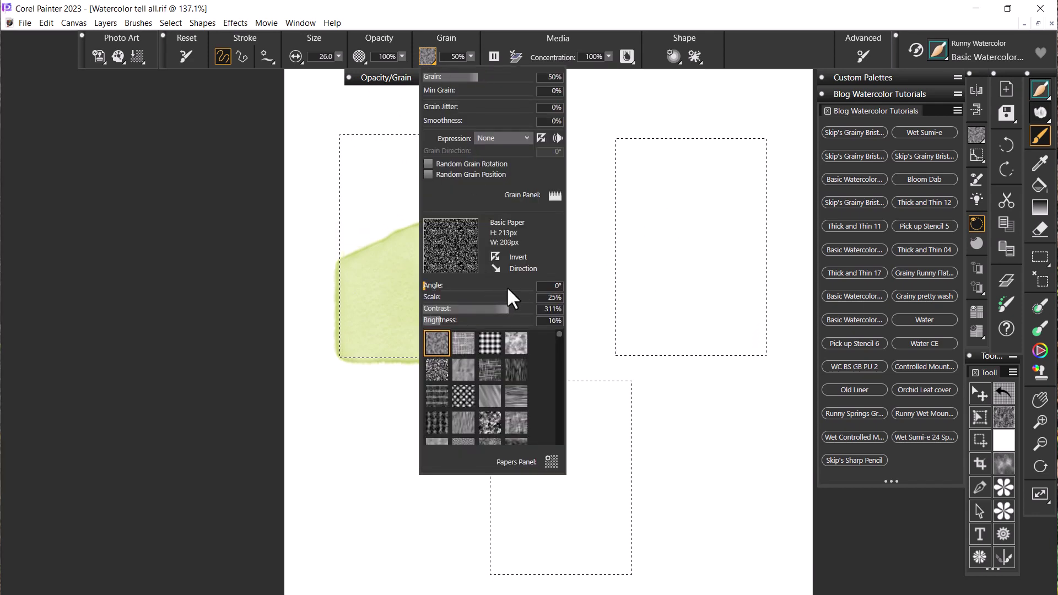
scroll(524, 396, down, 1)
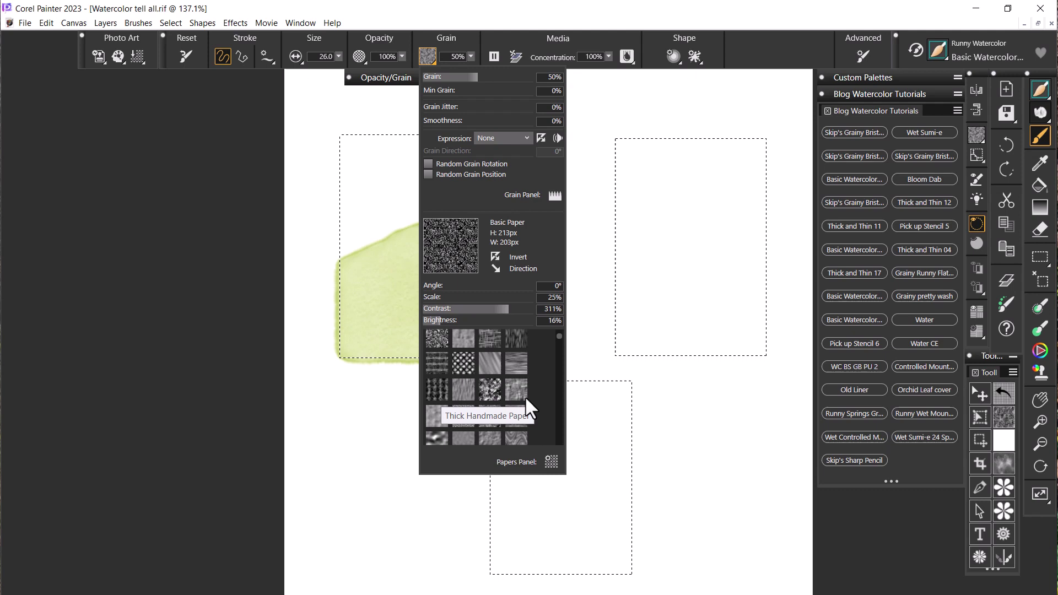
scroll(525, 396, down, 2)
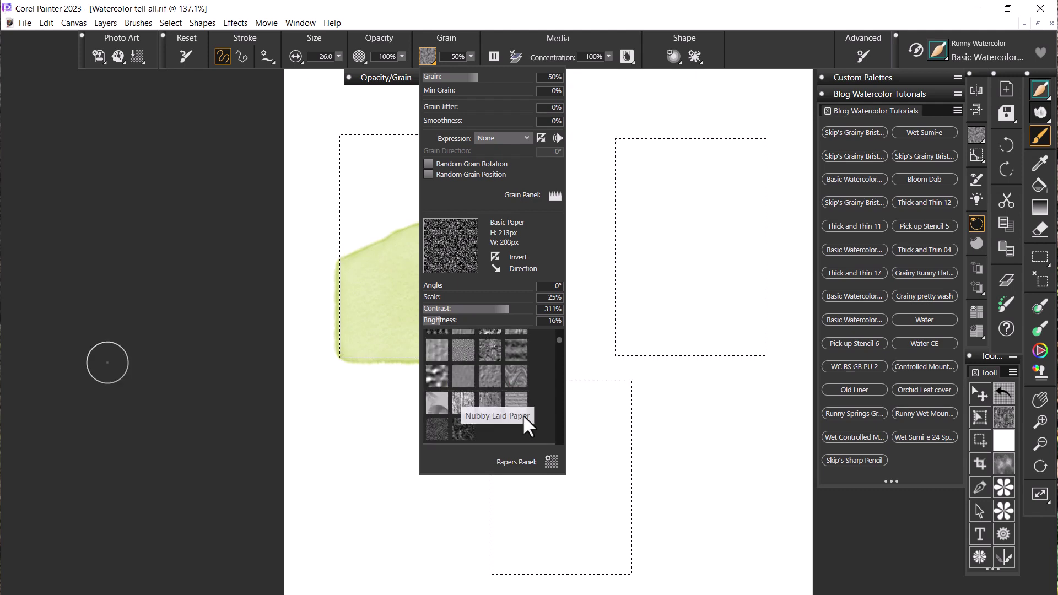
click(490, 399)
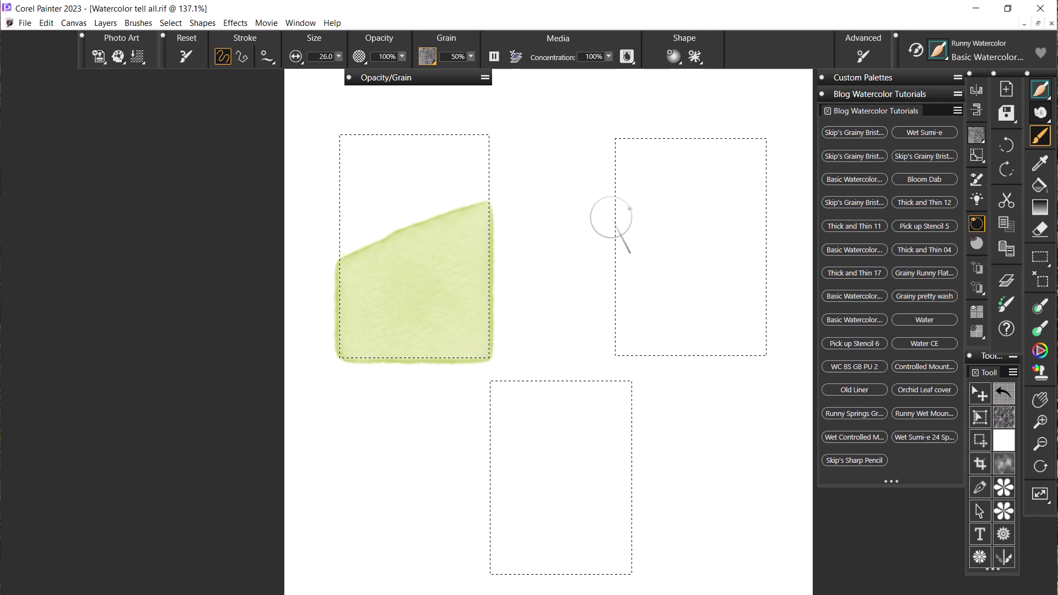
Step: Try a green wash on the Concrete paper over the lower part of the upper-right rectangle, and undo it
drag(618, 237, 703, 219)
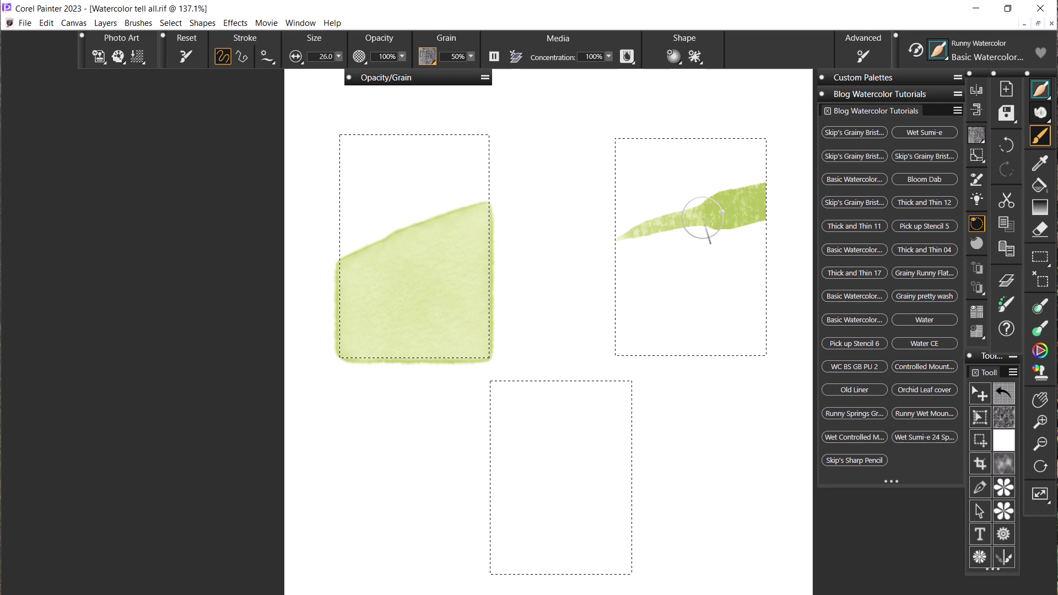
mouse_move(588, 274)
mouse_down()
mouse_move(756, 264)
mouse_move(601, 315)
mouse_move(744, 295)
mouse_move(649, 359)
mouse_move(778, 318)
mouse_up()
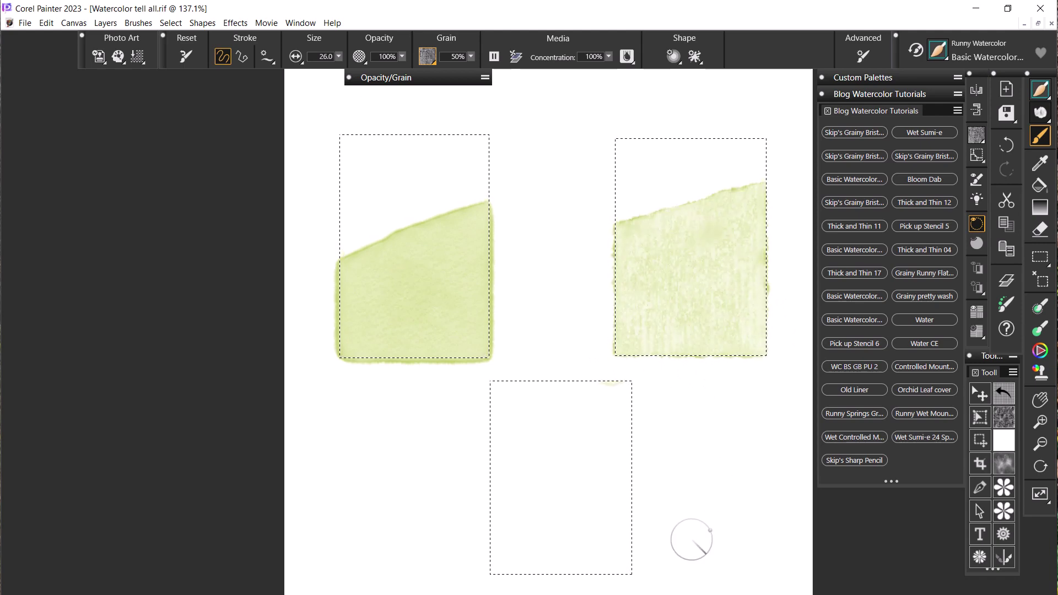
click(433, 52)
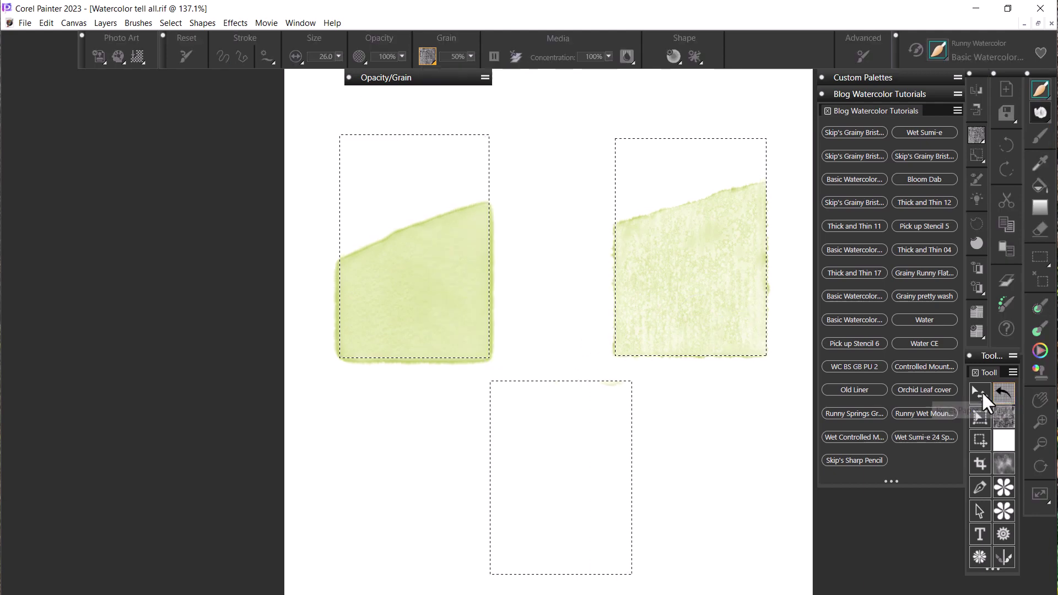
key(ctrl+z)
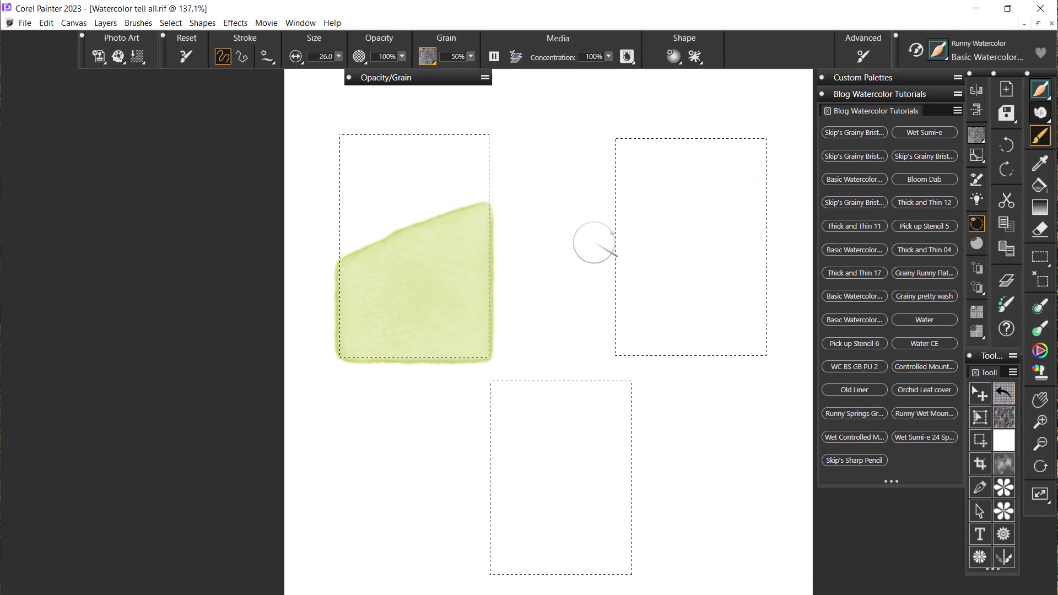
Step: Paint the green wash again in the upper-right rectangle on Concrete paper at 100% contrast, and remove it
drag(606, 239, 764, 198)
mouse_move(610, 230)
mouse_down()
mouse_move(692, 255)
mouse_move(767, 229)
mouse_move(600, 295)
mouse_move(744, 289)
mouse_move(633, 338)
mouse_move(769, 317)
mouse_up()
mouse_move(660, 339)
mouse_down()
mouse_move(726, 359)
mouse_move(776, 307)
mouse_move(774, 182)
mouse_up()
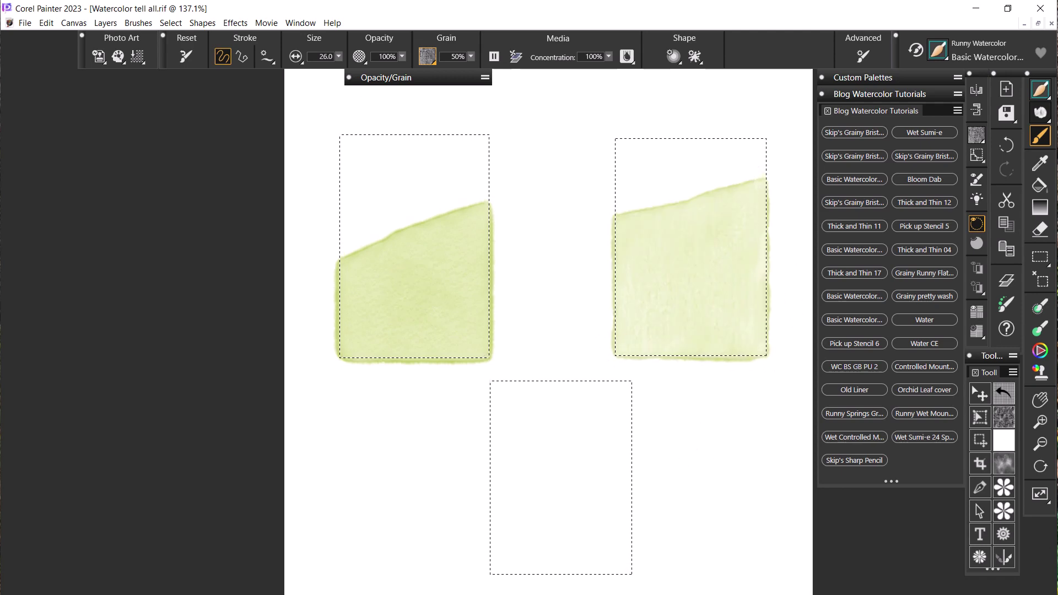
key(ctrl+z)
Step: Set the Concrete paper's contrast to 400% and paint a green wash over the lower part of the upper-right rectangle
click(434, 61)
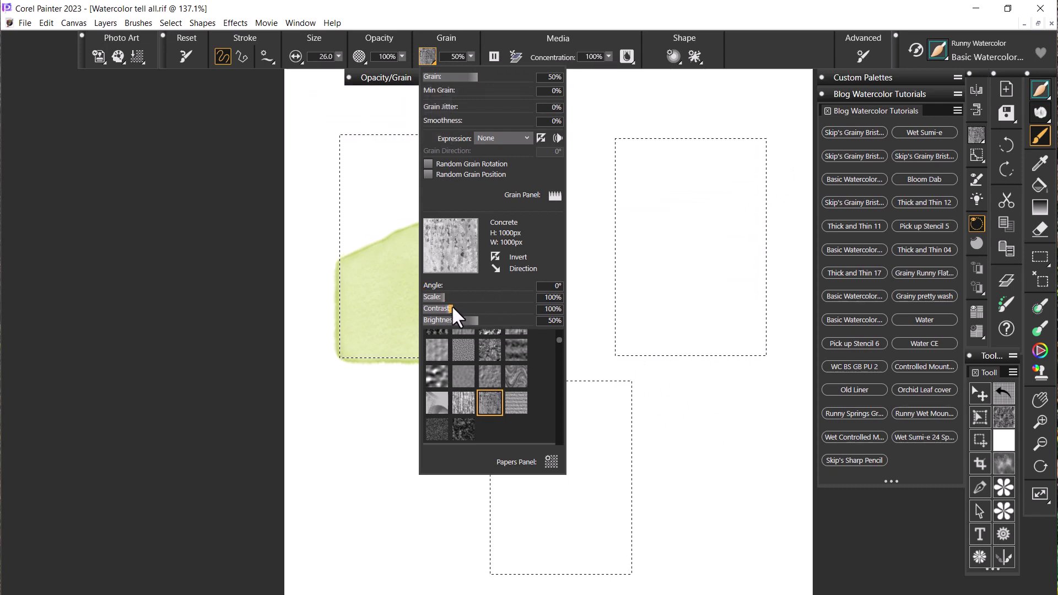
drag(450, 308, 550, 307)
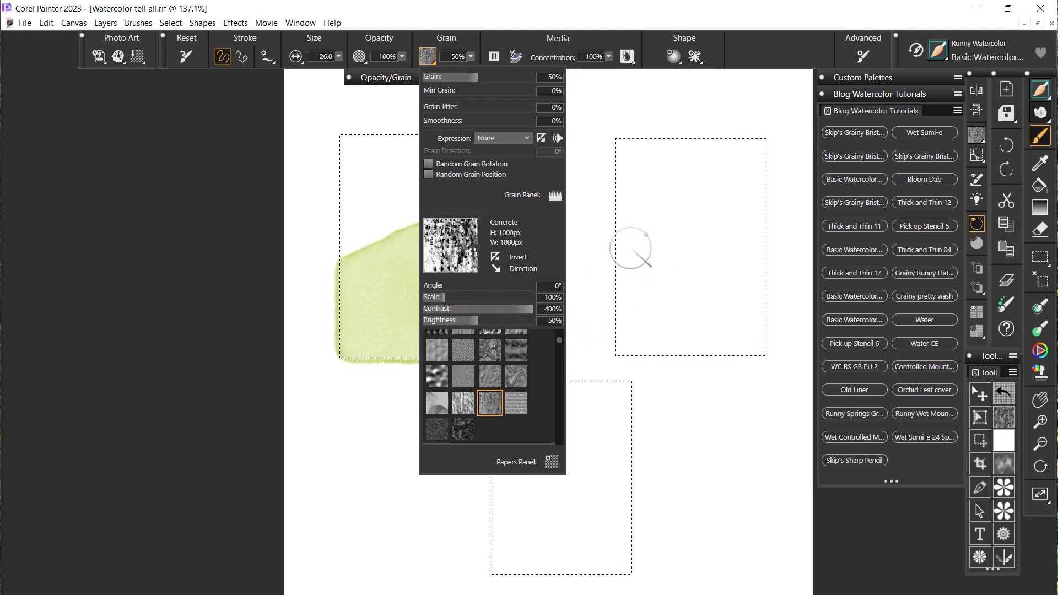
drag(628, 237, 704, 217)
drag(626, 265, 767, 205)
mouse_move(623, 287)
mouse_down()
mouse_move(659, 288)
mouse_move(652, 299)
mouse_move(742, 267)
mouse_up()
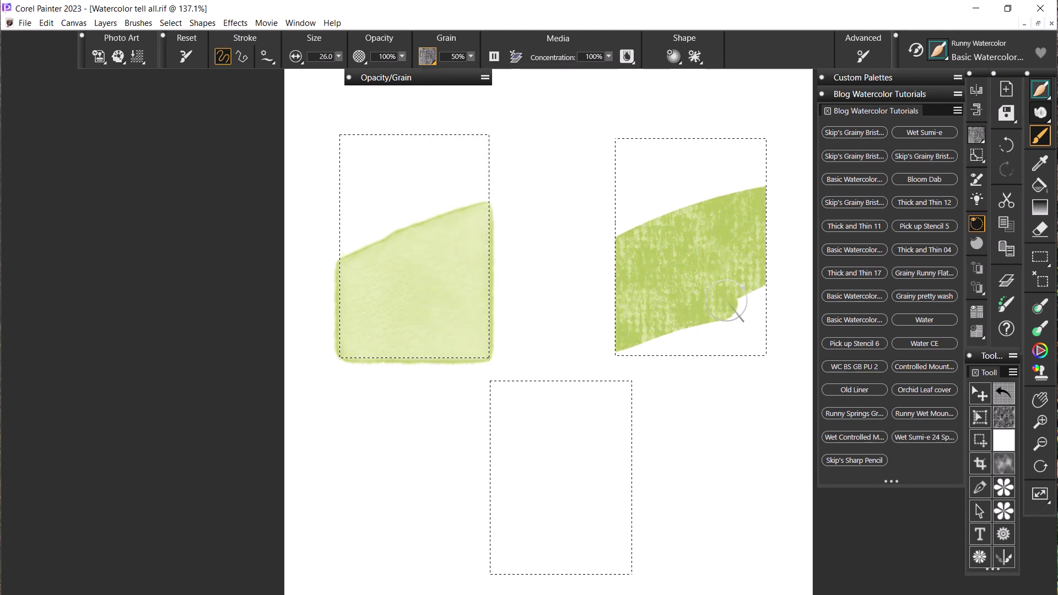
mouse_move(739, 307)
mouse_down()
mouse_move(619, 354)
mouse_move(729, 329)
mouse_up()
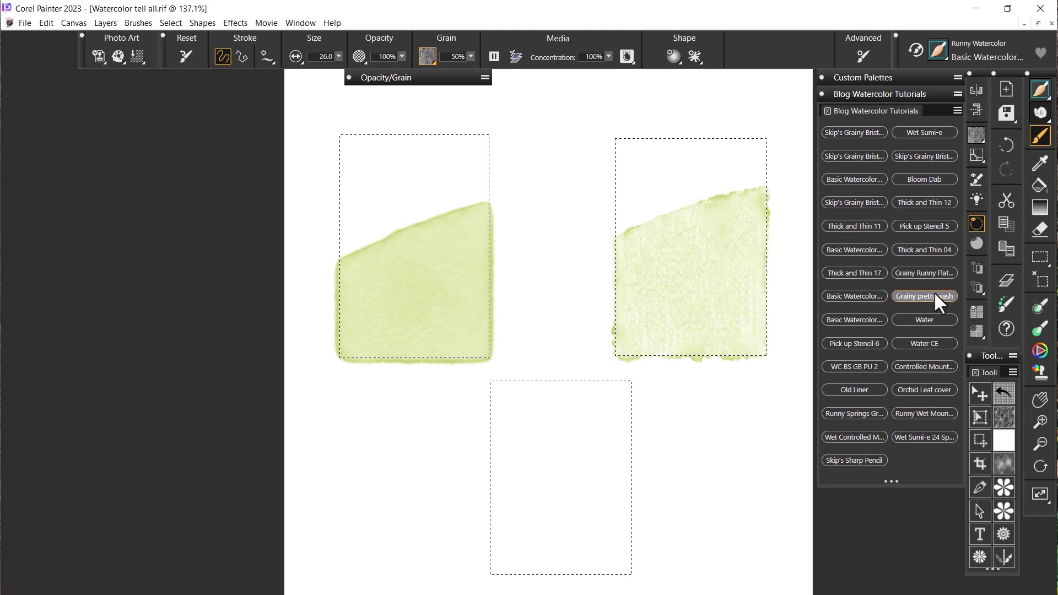
Step: Switch to the Grainy Runny Flat brush, try a green wash across the whole lower-center rectangle, and undo it
click(924, 273)
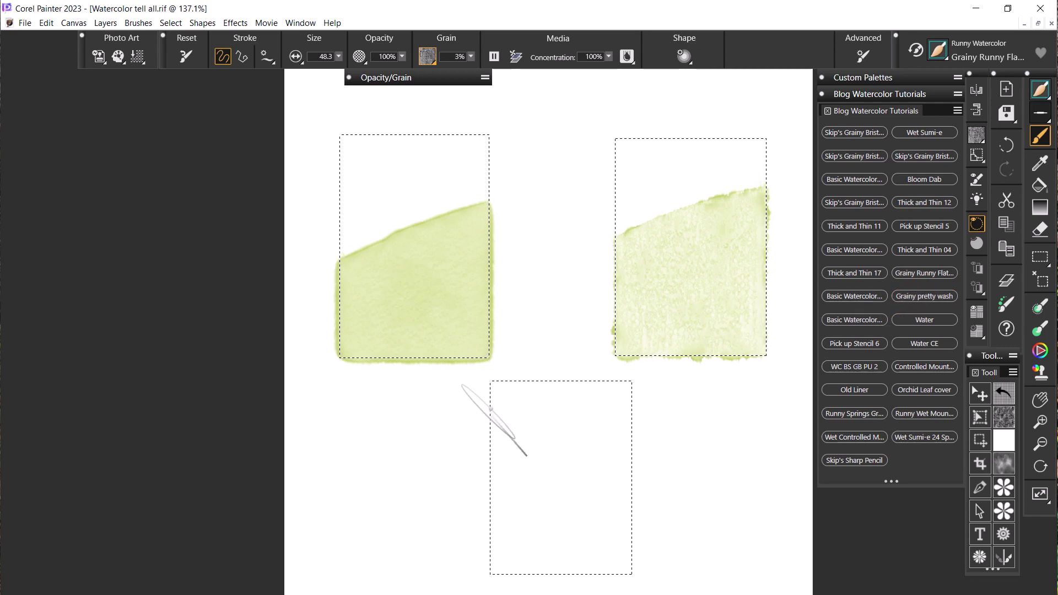
mouse_move(480, 429)
mouse_down()
mouse_move(545, 385)
mouse_move(466, 438)
mouse_move(628, 407)
mouse_move(546, 432)
mouse_move(465, 485)
mouse_up()
mouse_move(653, 428)
mouse_down()
mouse_move(560, 491)
mouse_move(430, 521)
mouse_move(609, 507)
mouse_move(660, 487)
mouse_move(485, 496)
mouse_move(427, 551)
mouse_move(606, 551)
mouse_move(697, 508)
mouse_move(602, 574)
mouse_move(484, 567)
mouse_move(421, 579)
mouse_up()
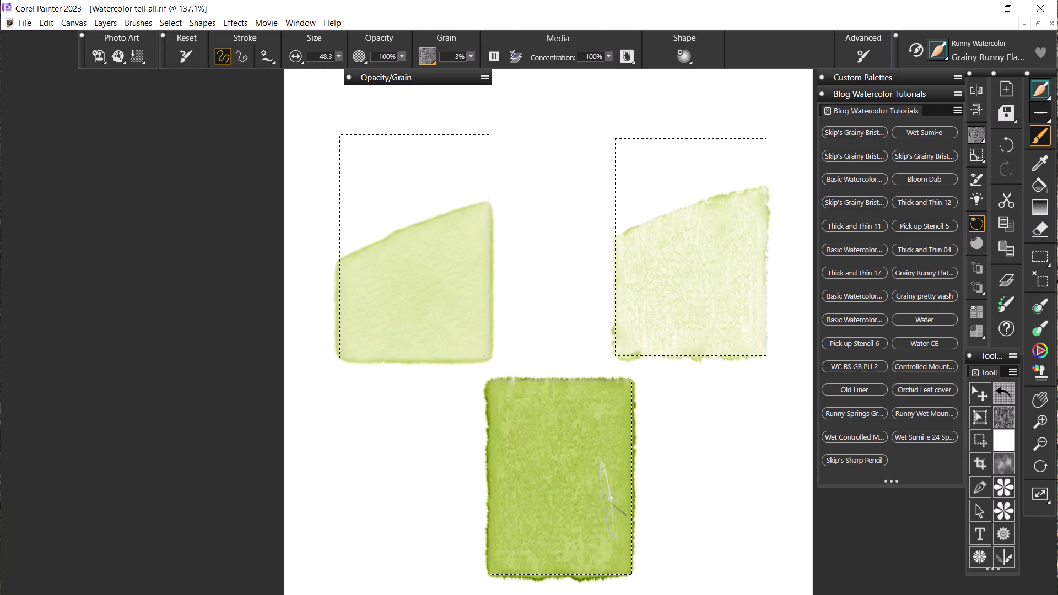
key(ctrl+z)
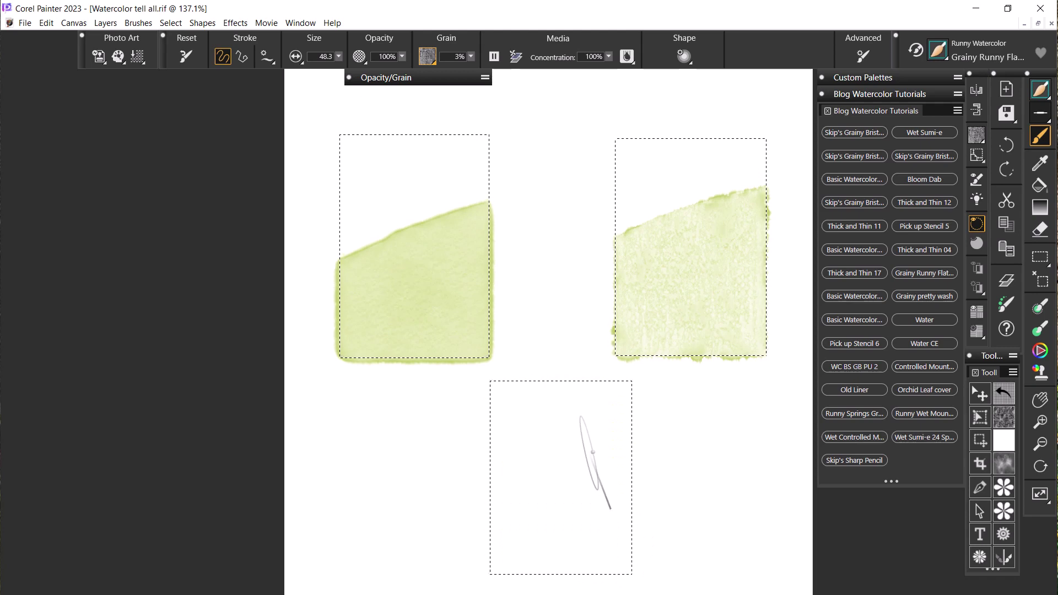
Step: Fill the entire lower-center rectangle with a fresh green wash using the Grainy Runny Flat brush
click(979, 393)
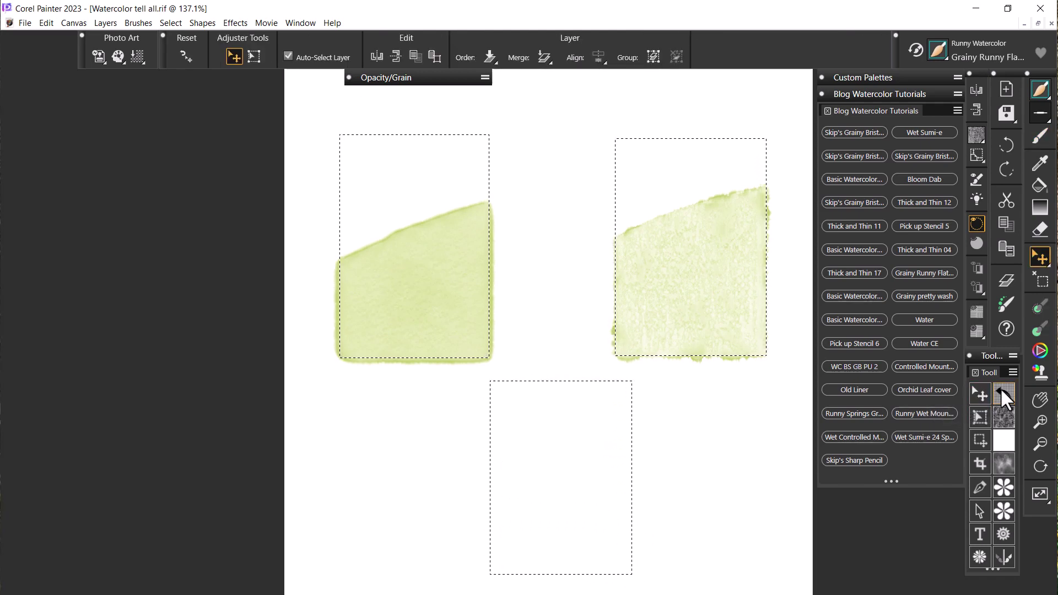
click(1040, 135)
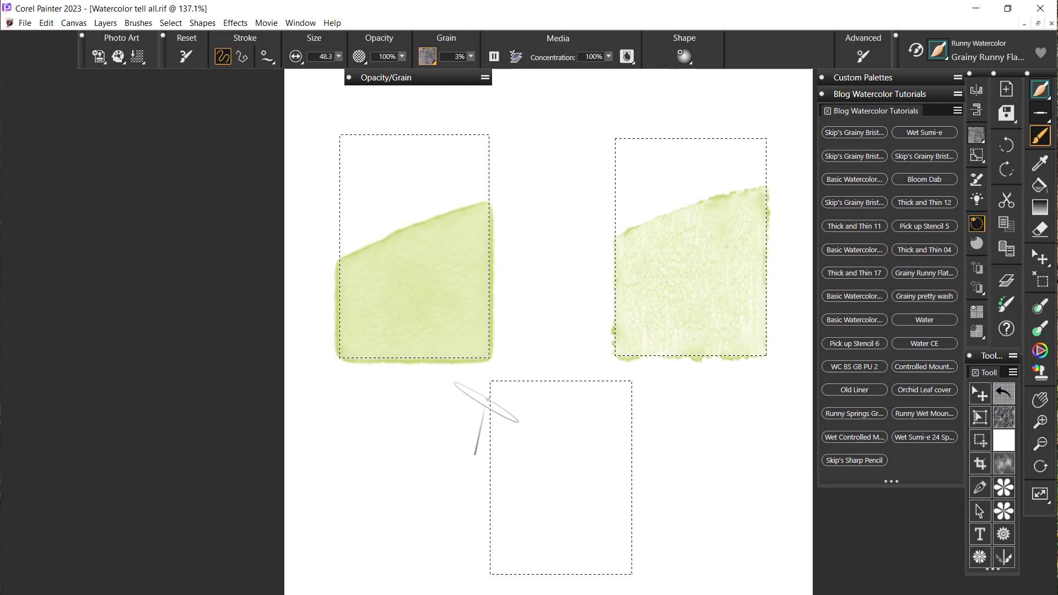
mouse_move(485, 405)
mouse_down()
mouse_move(620, 402)
mouse_move(448, 437)
mouse_move(677, 425)
mouse_move(449, 472)
mouse_move(585, 457)
mouse_move(590, 482)
mouse_move(435, 533)
mouse_move(675, 520)
mouse_move(453, 562)
mouse_move(532, 579)
mouse_move(619, 567)
mouse_move(461, 590)
mouse_up()
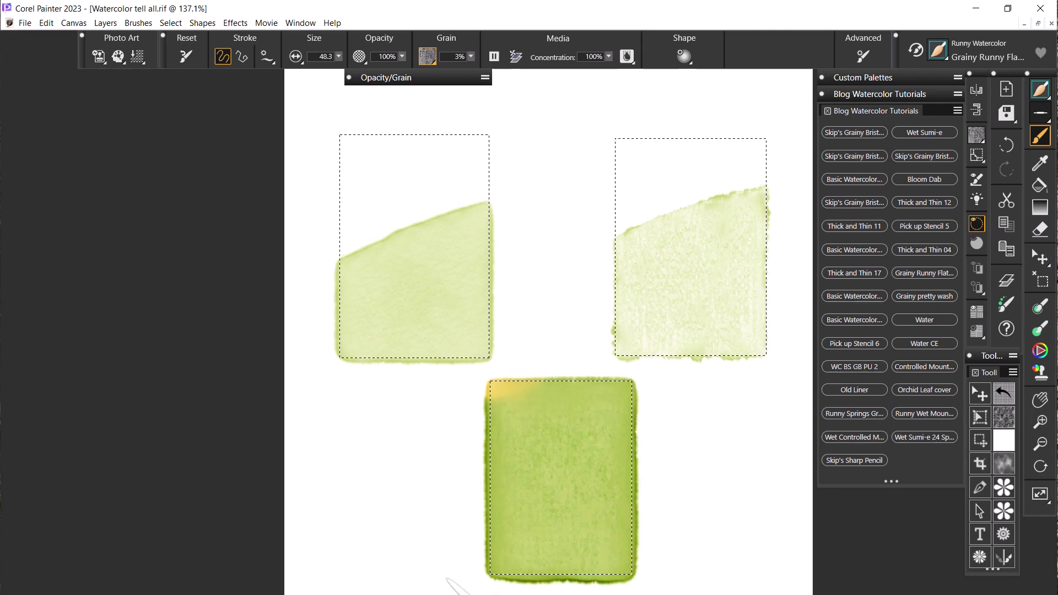